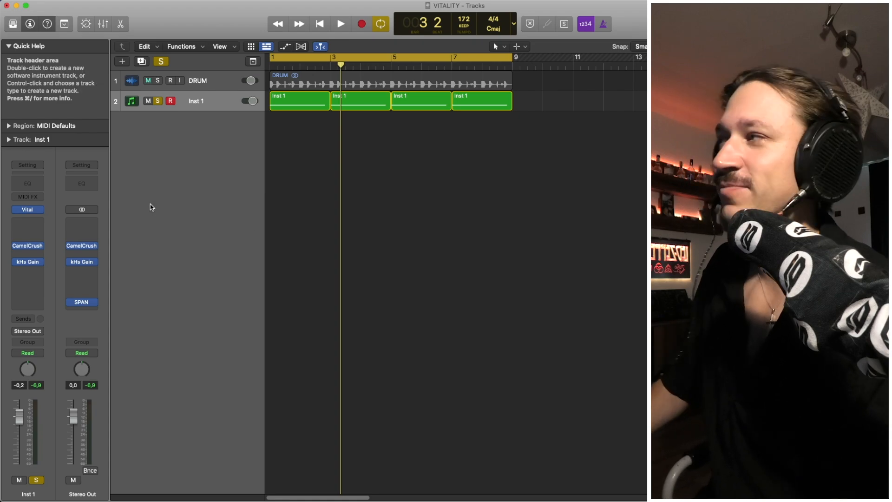
# Open the Vital synth on the Inst 1 track and audition the Haunted House X patch
pyautogui.click(30, 209)
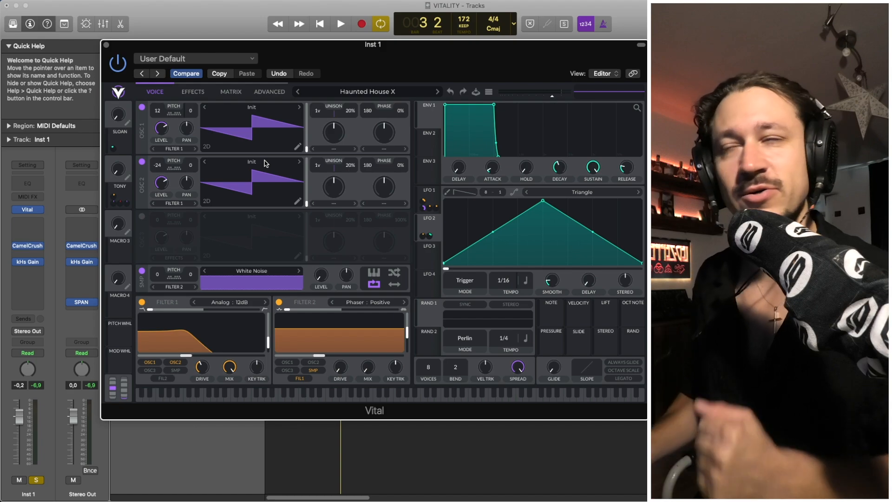
pyautogui.press('space')
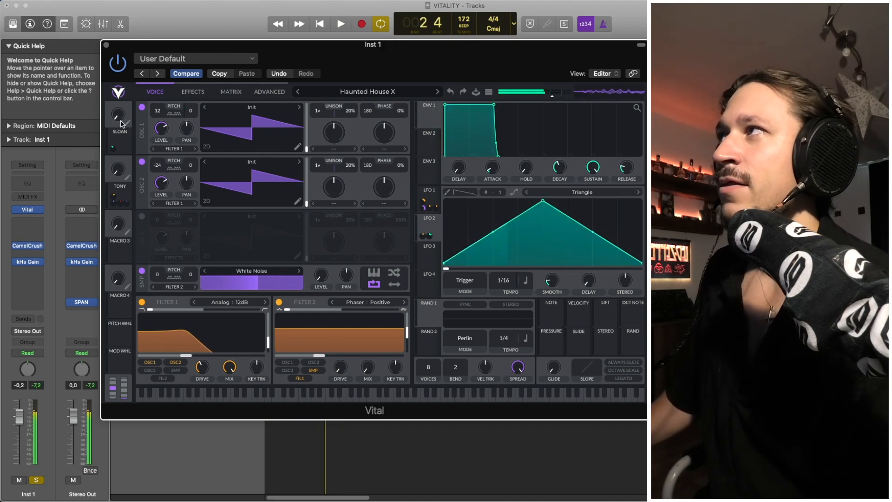
pyautogui.press('space')
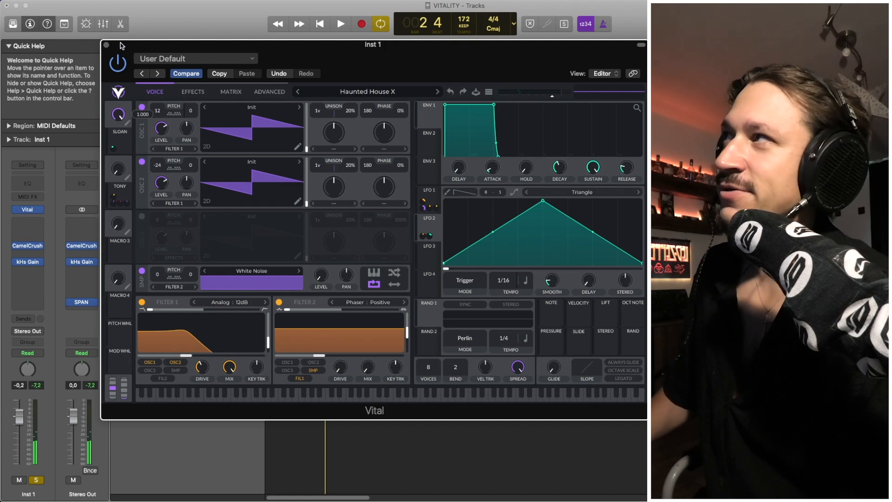
# Audition the patch with the SLOAN and TONY macros raised in turn to 1.000, returning each to zero
pyautogui.press('space')
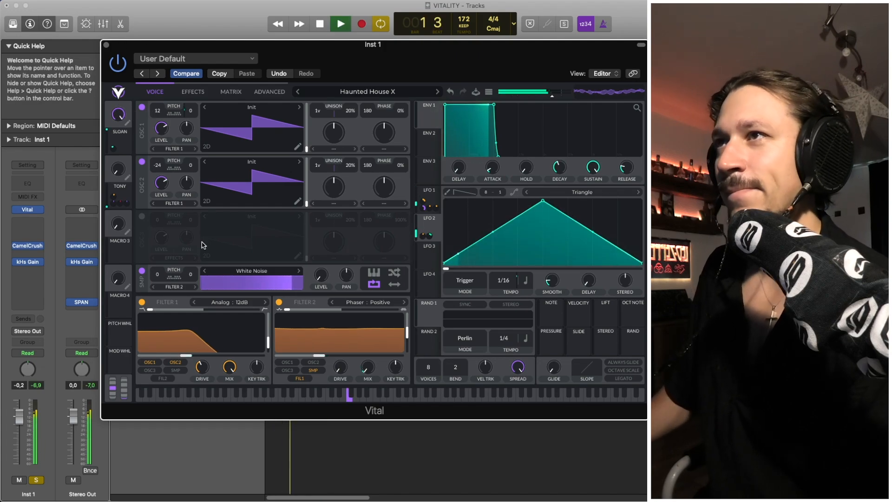
pyautogui.press('space')
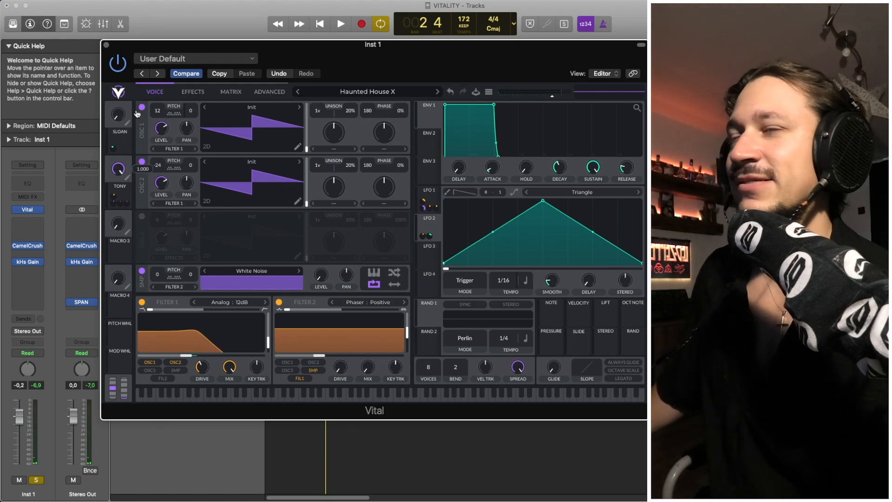
pyautogui.press('space')
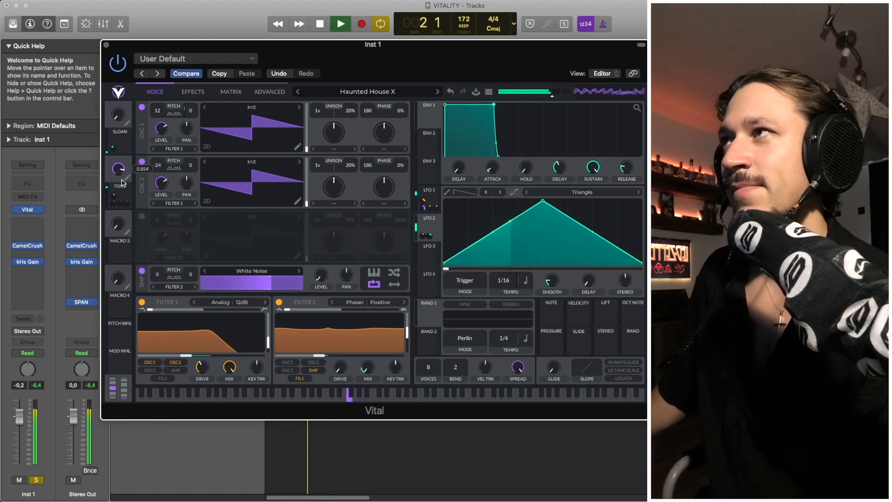
pyautogui.moveTo(120, 172); pyautogui.dragTo(117, 214)
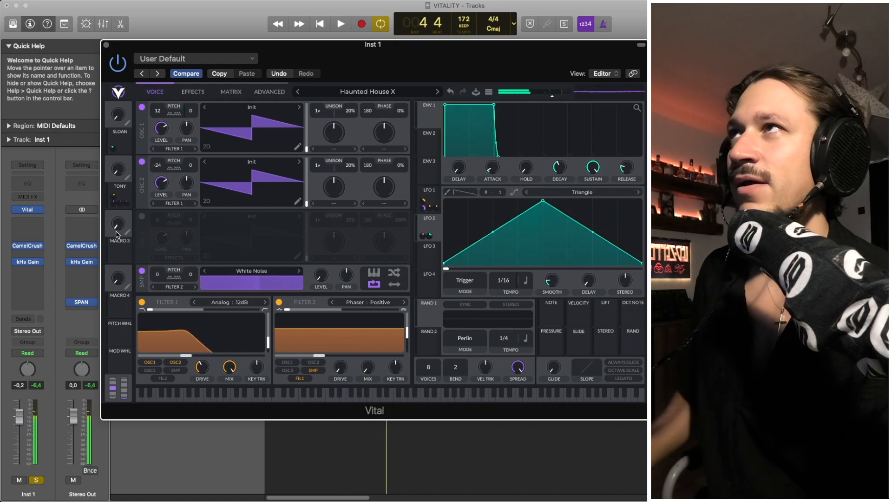
pyautogui.press('space')
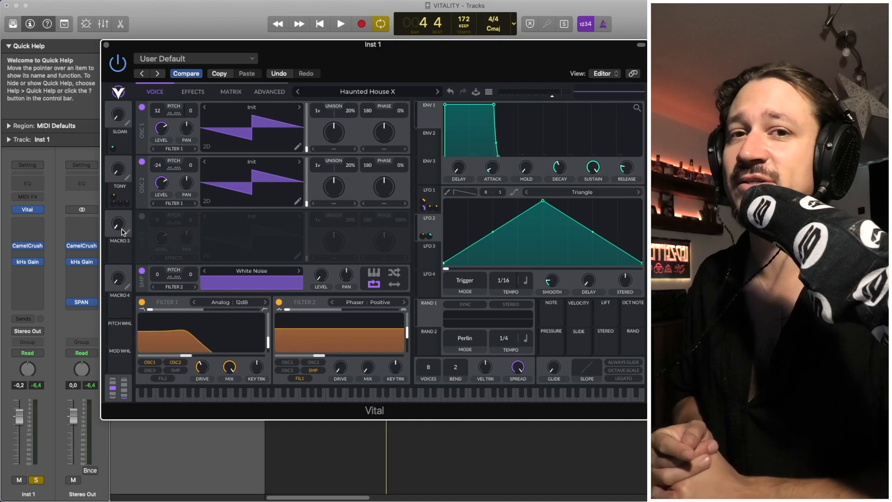
# Turn off the patch's Equalizer, Distortion, Compressor, Reverb and Chorus effects
pyautogui.click(193, 92)
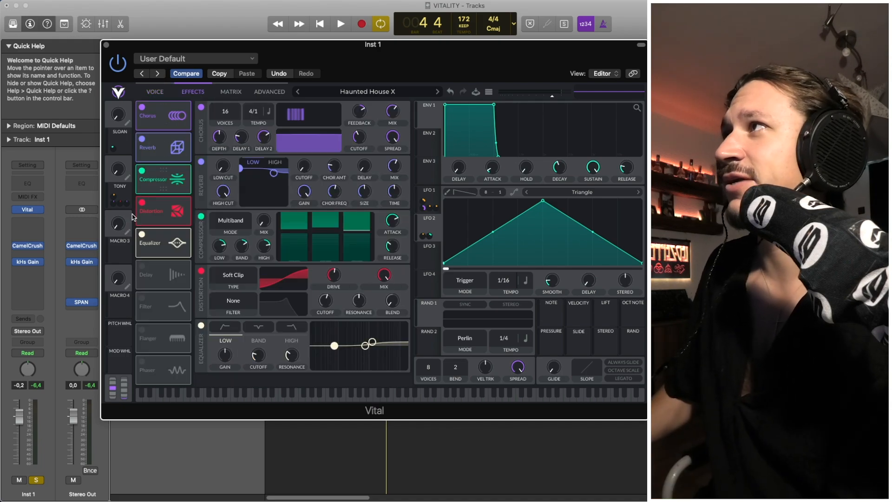
pyautogui.click(142, 235)
pyautogui.click(142, 203)
pyautogui.click(142, 171)
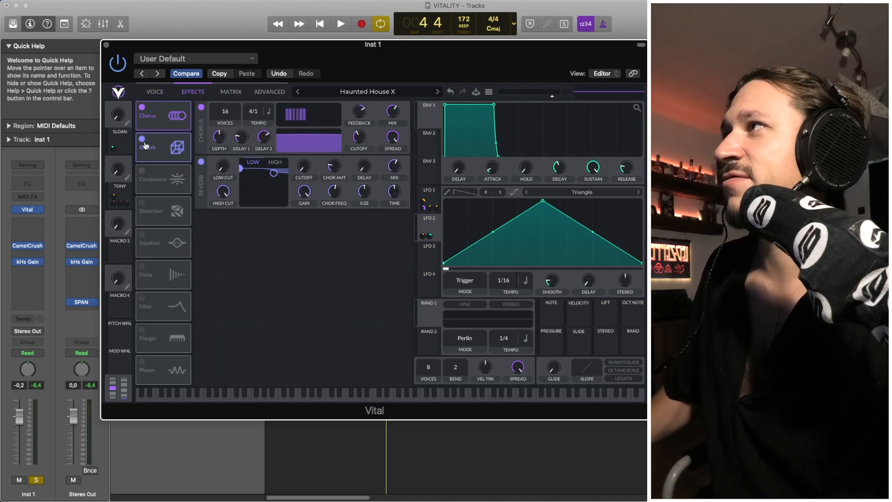
pyautogui.click(142, 139)
pyautogui.click(142, 108)
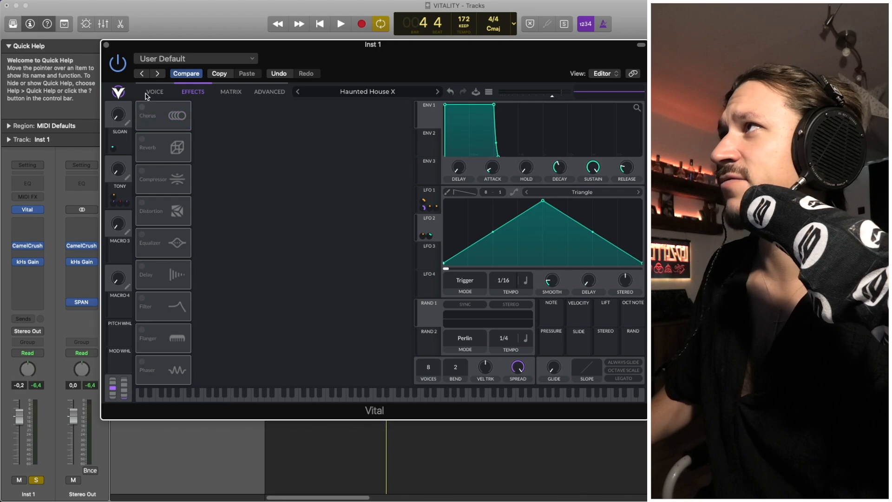
# Disable Filter 1, Filter 2, the White Noise sampler and oscillator 2, leaving only oscillator 1 active
pyautogui.click(154, 91)
pyautogui.click(142, 303)
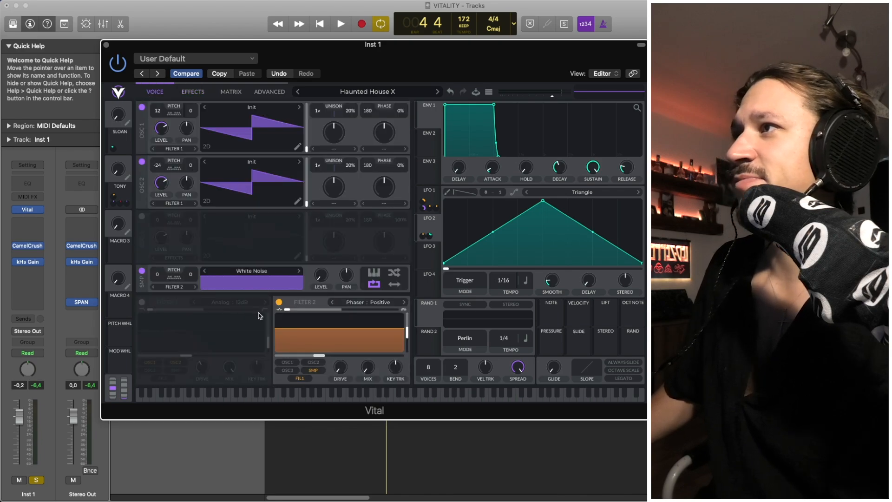
pyautogui.click(279, 303)
pyautogui.click(142, 271)
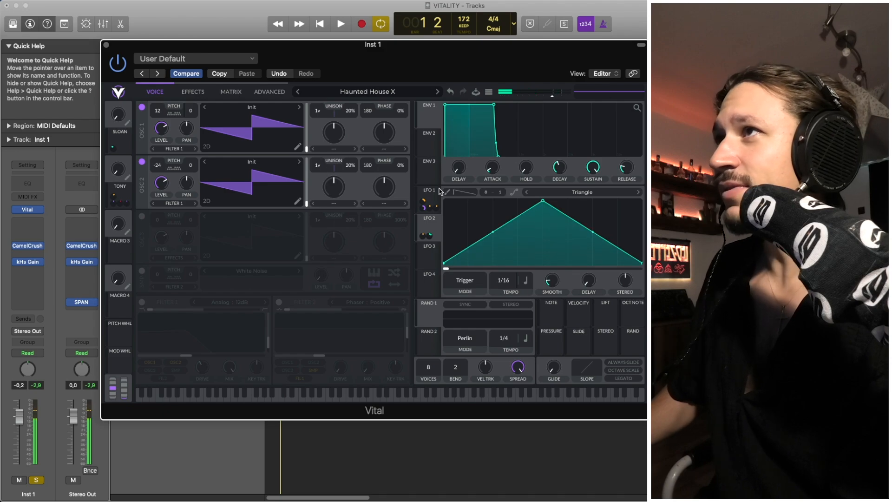
pyautogui.click(141, 161)
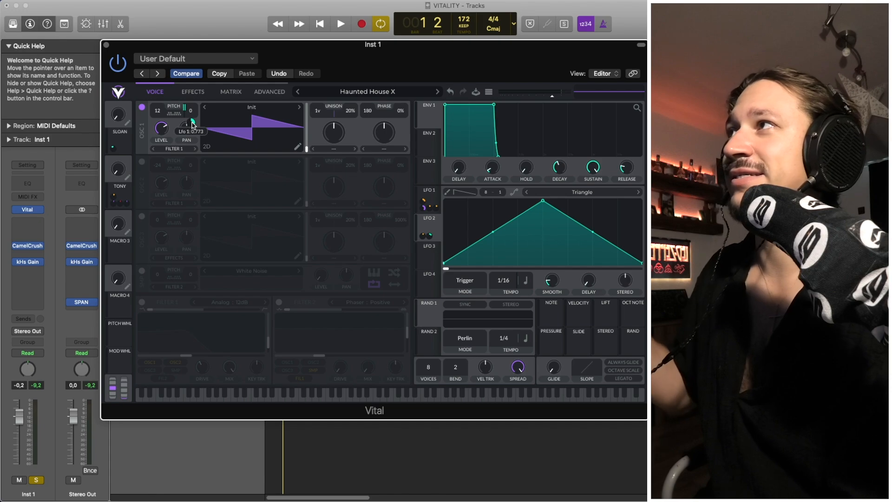
# Inspect LFO 1 and its modulation of oscillator 1's pan while auditioning the oscillator alone
pyautogui.click(428, 193)
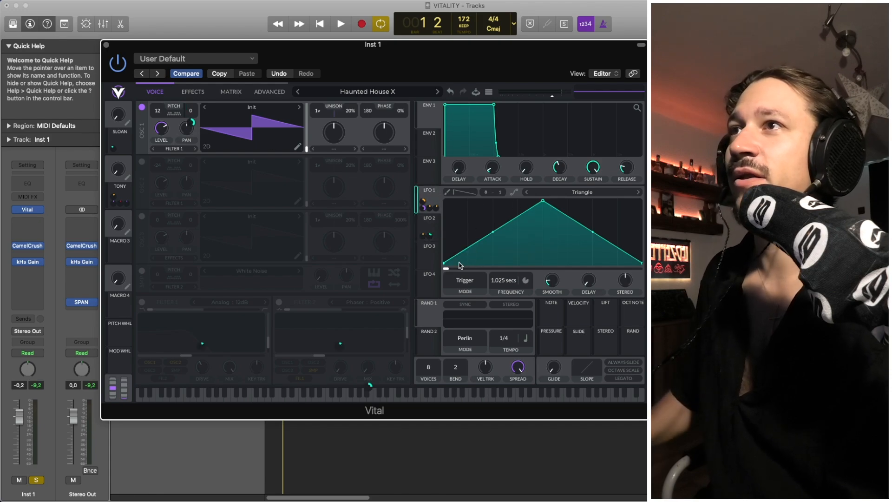
pyautogui.press('space')
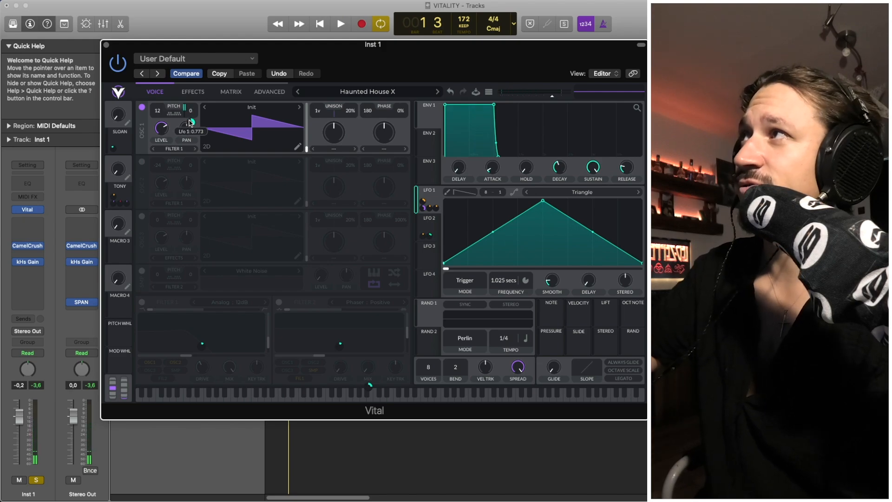
pyautogui.moveTo(194, 122)
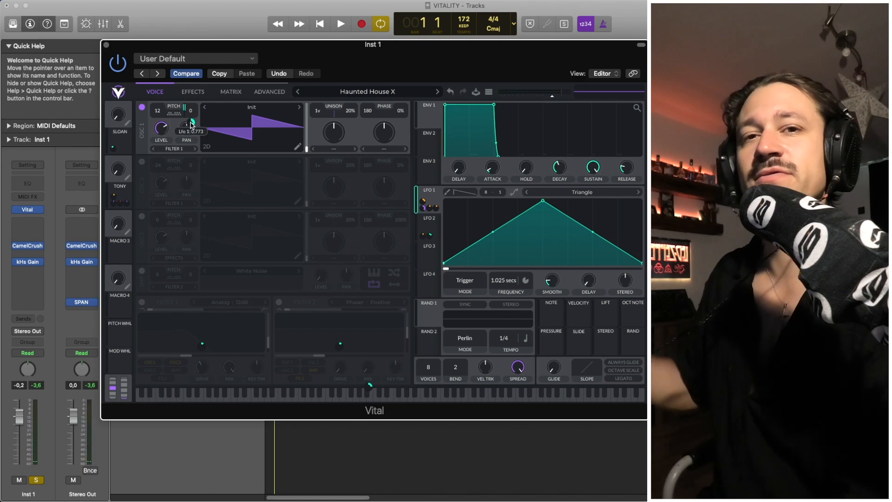
pyautogui.press('space')
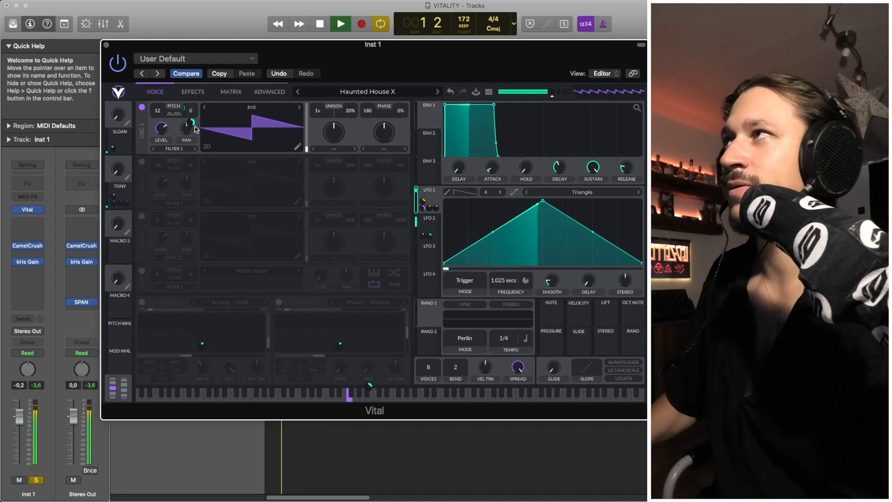
pyautogui.press('space')
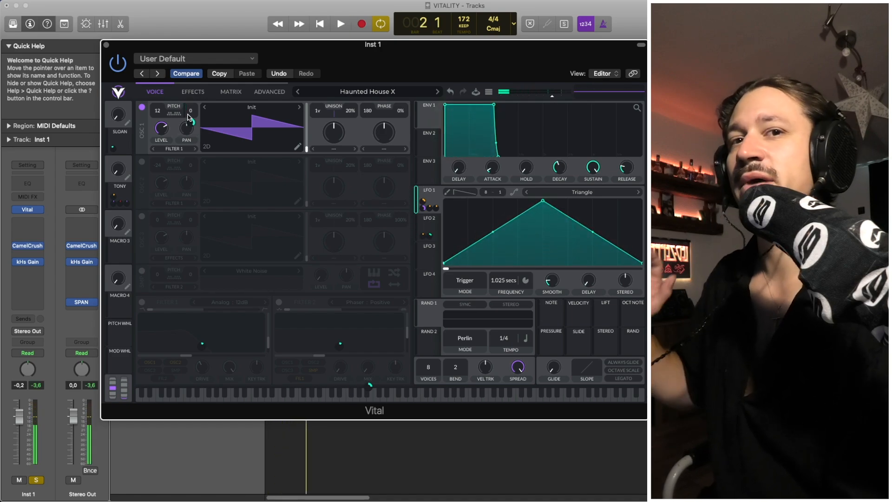
# Turn oscillator 2 back on and audition both oscillators together
pyautogui.click(143, 162)
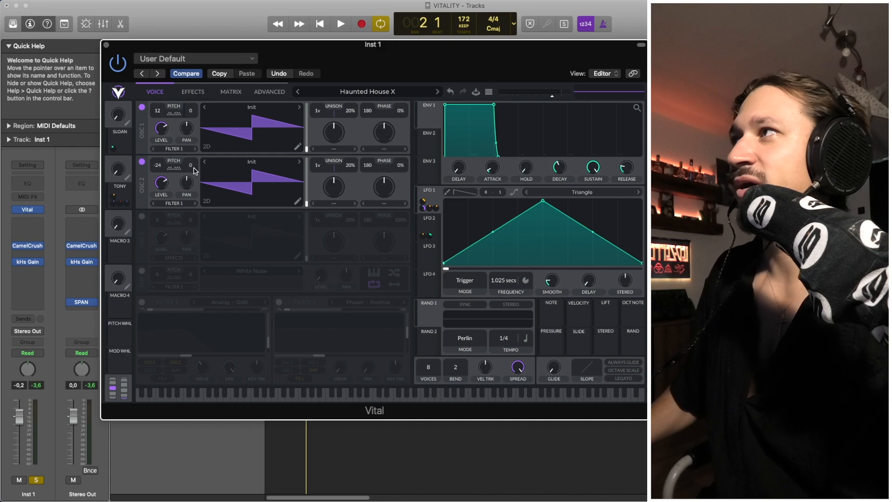
pyautogui.press('space')
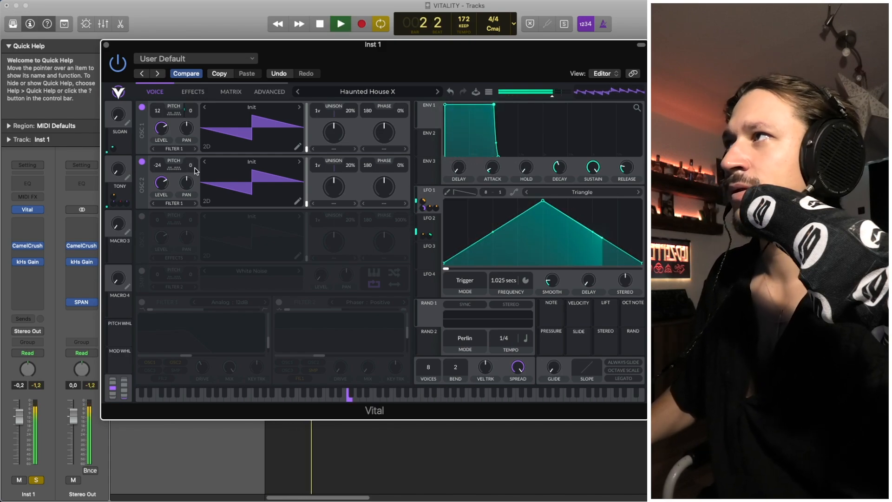
pyautogui.press('space')
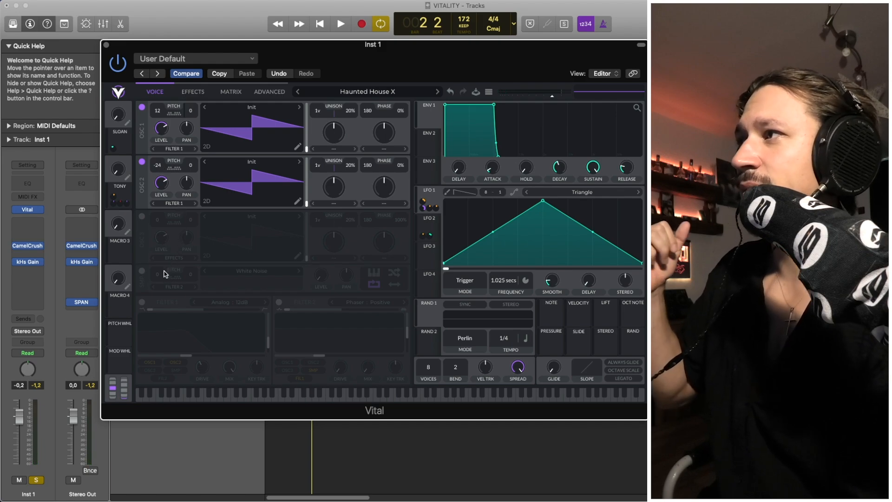
# Re-enable Filter 1 and audition its effect on the two oscillators
pyautogui.click(142, 303)
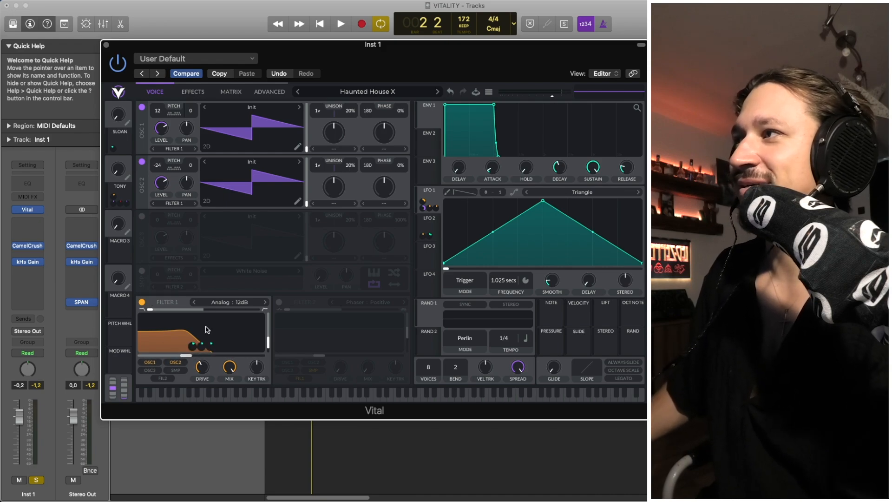
pyautogui.press('space')
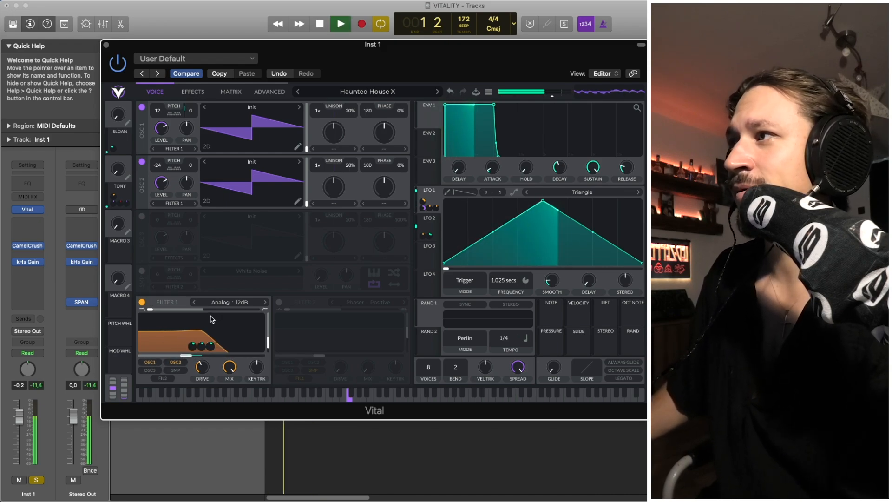
pyautogui.press('space')
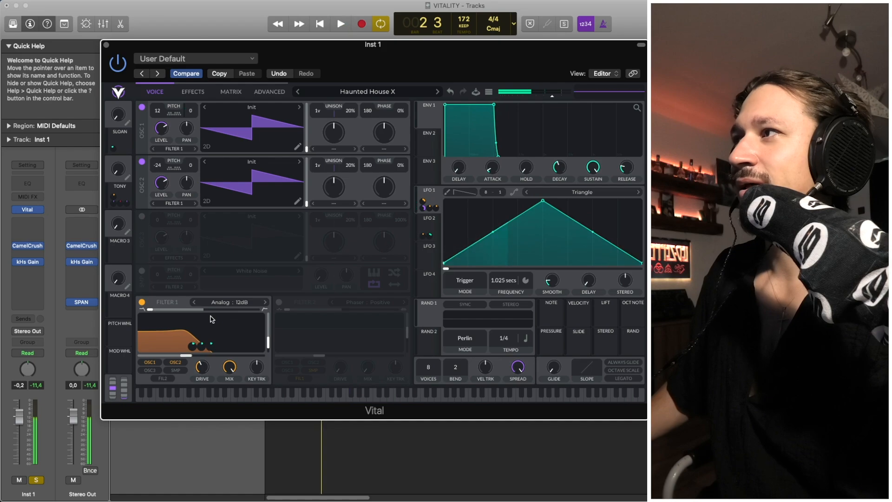
# Inspect LFO 2 and the modulation amounts on Filter 1's cutoff while auditioning the filter movement
pyautogui.click(425, 219)
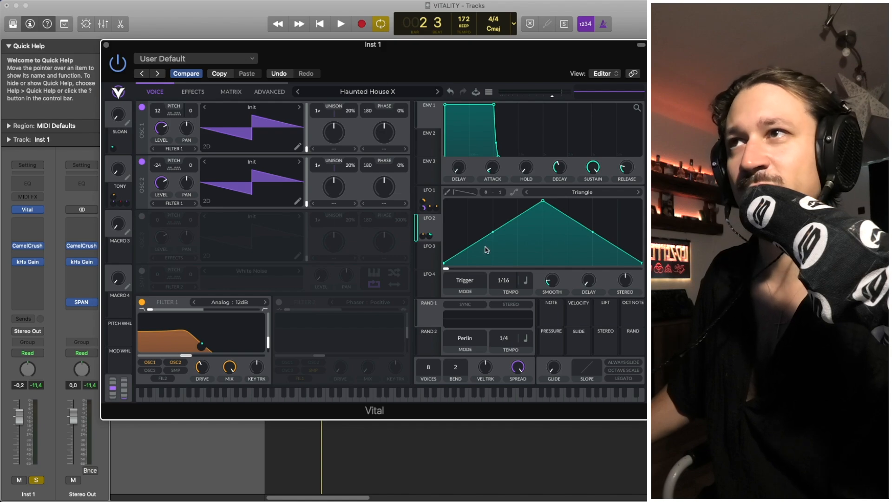
pyautogui.moveTo(205, 345)
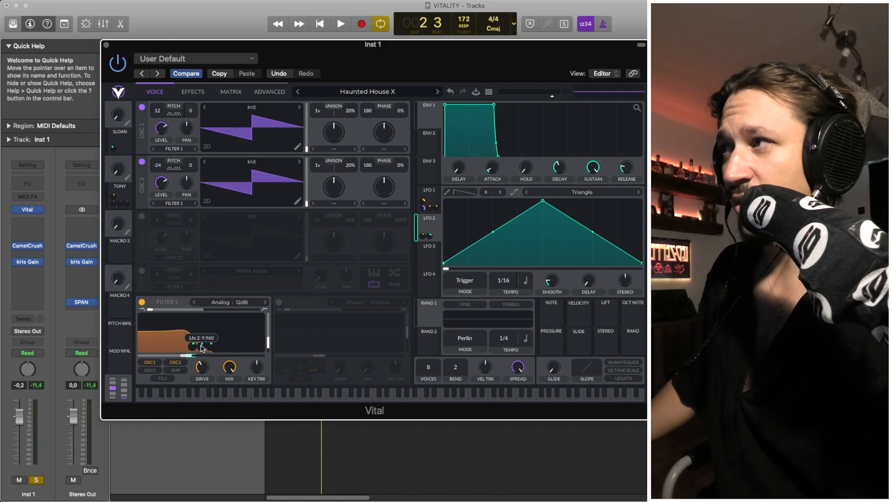
pyautogui.press('space')
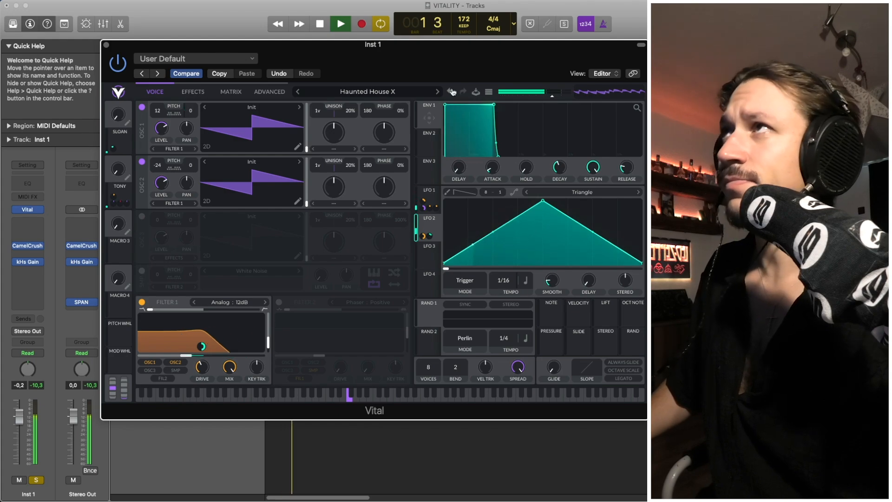
pyautogui.press('space')
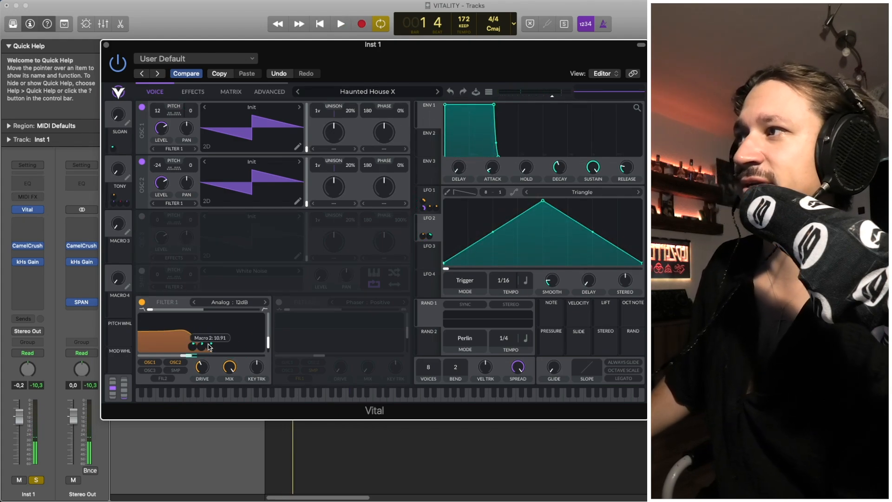
pyautogui.press('space')
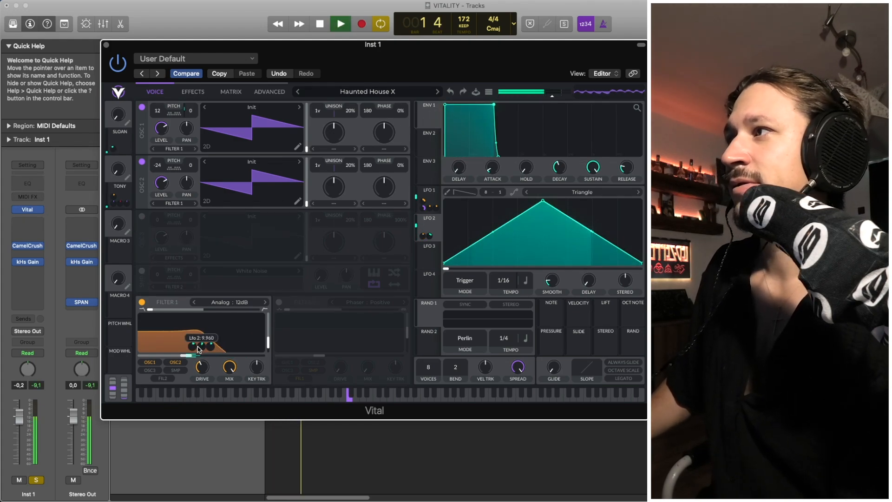
pyautogui.press('space')
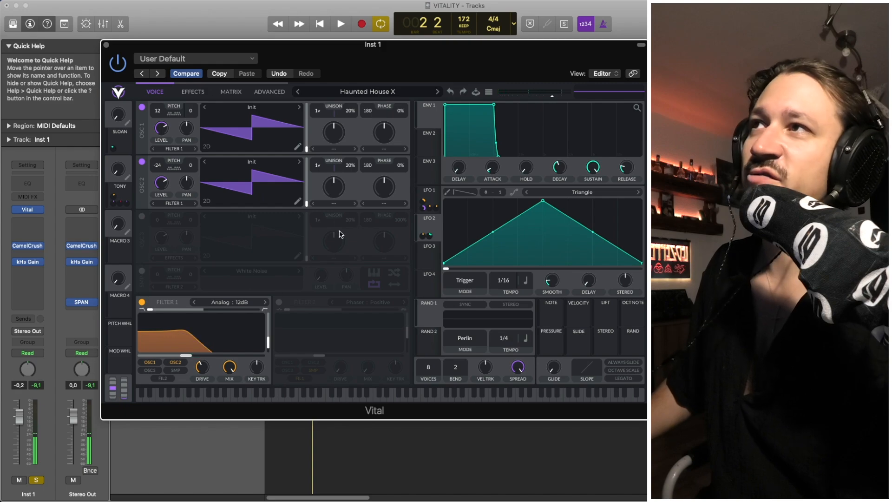
# Examine LFO 1's modulation of the Filter 1 cutoff and audition the filtered sound
pyautogui.moveTo(428, 192); pyautogui.dragTo(192, 347)
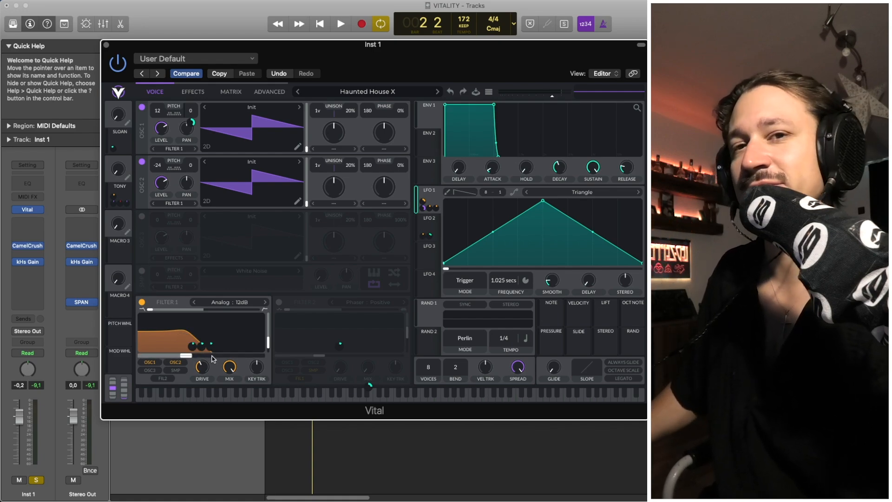
pyautogui.press('space')
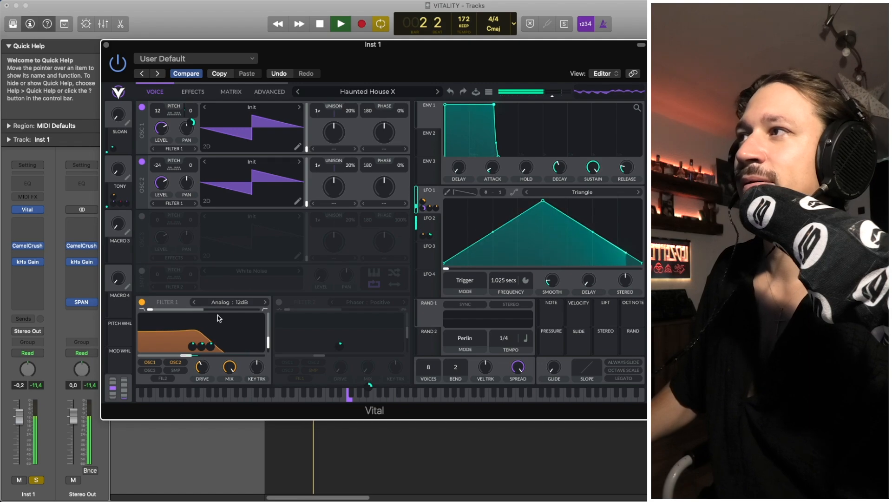
pyautogui.press('space')
# Re-enable the White Noise sampler and audition it, sweeping the TONY macro up to 1.000 and back to 0.000
pyautogui.click(142, 273)
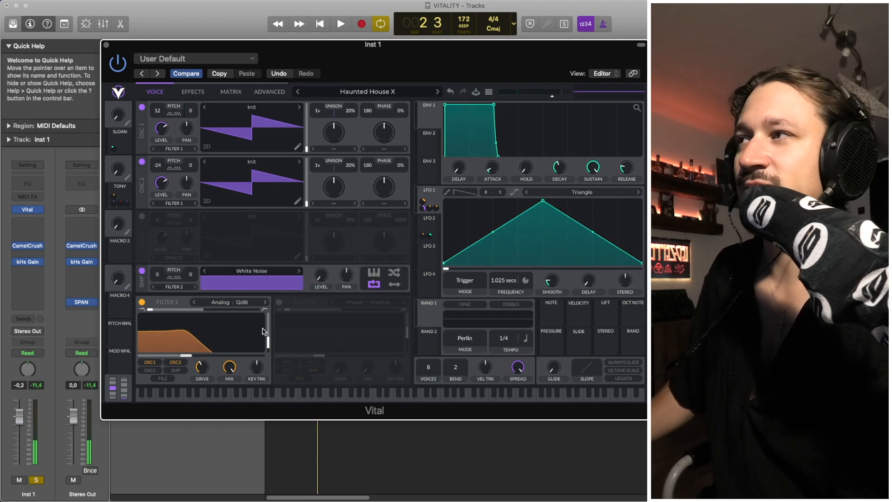
pyautogui.press('space')
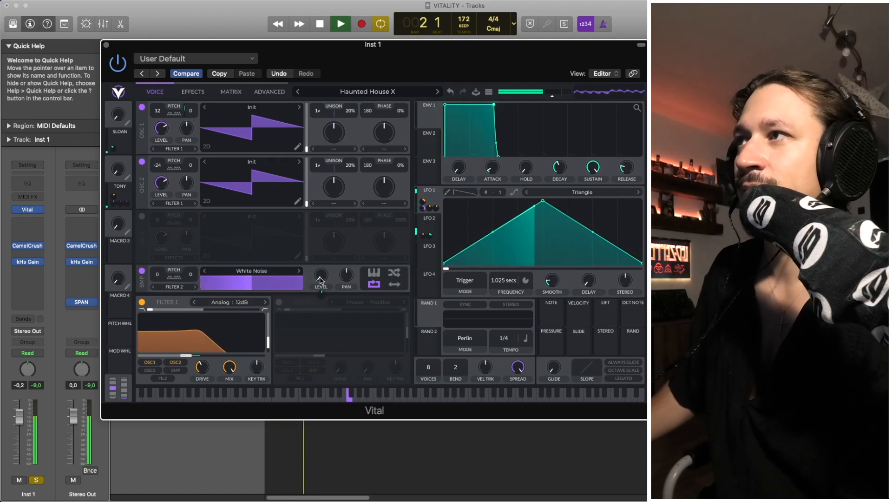
pyautogui.press('space')
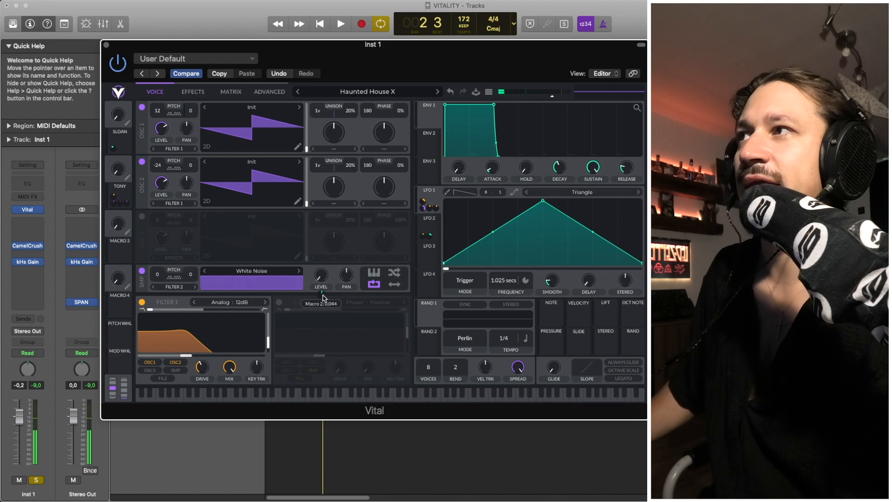
pyautogui.press('space')
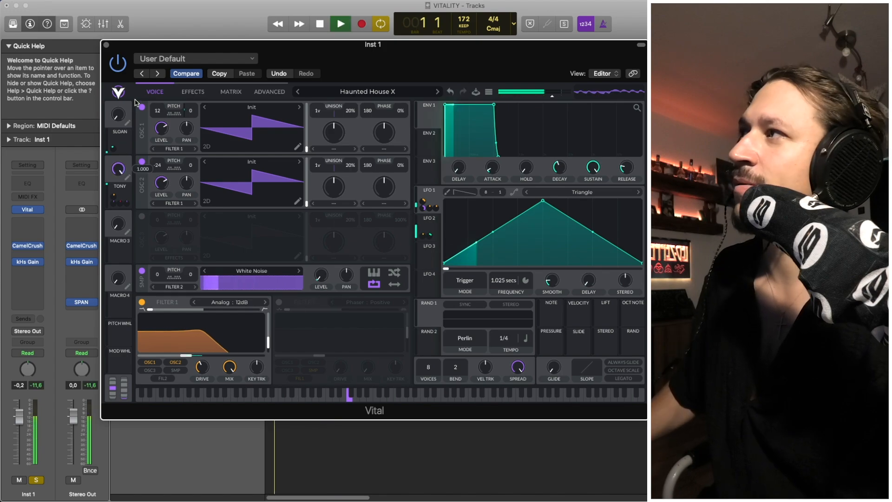
pyautogui.moveTo(117, 161); pyautogui.dragTo(116, 178)
pyautogui.press('space')
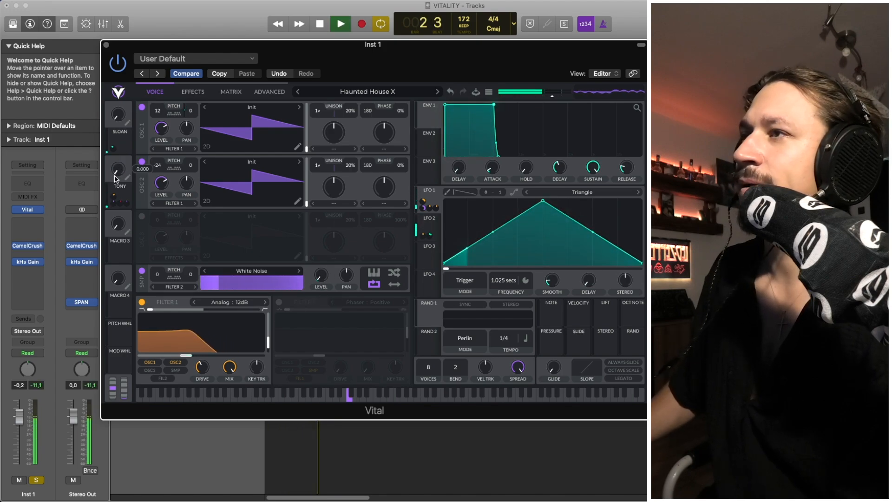
# Re-enable Filter 2, inspect LFO 1's modulation of its cutoff, and audition the phaser on the sound
pyautogui.click(279, 303)
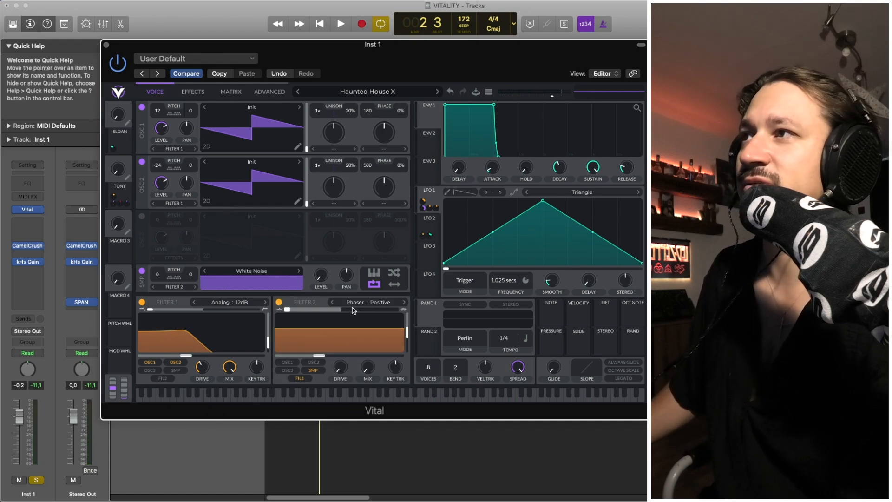
pyautogui.moveTo(341, 345)
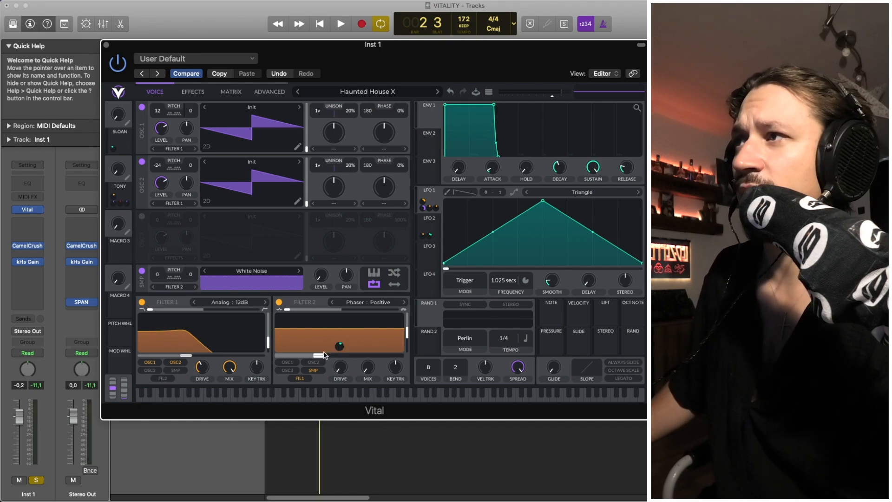
pyautogui.moveTo(333, 350)
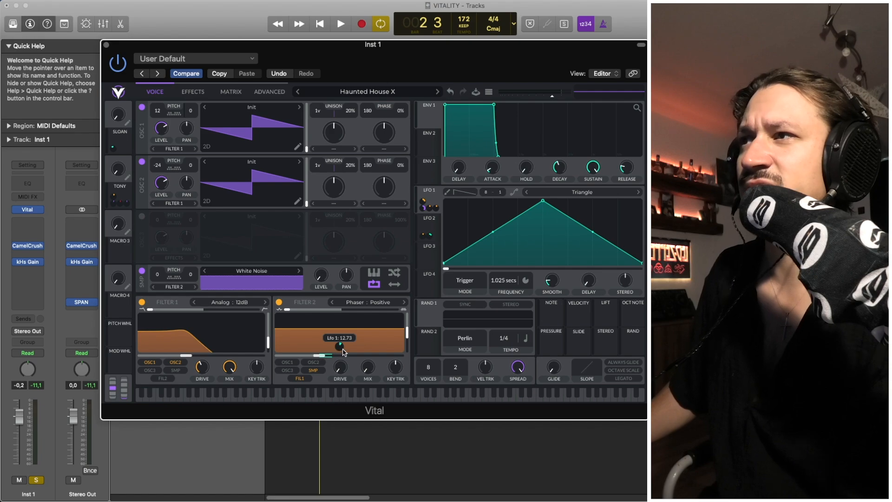
pyautogui.press('space')
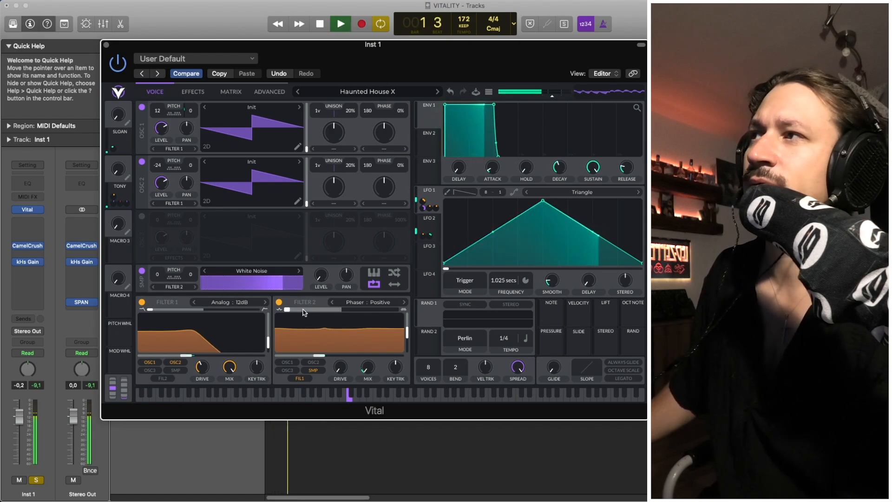
pyautogui.press('space')
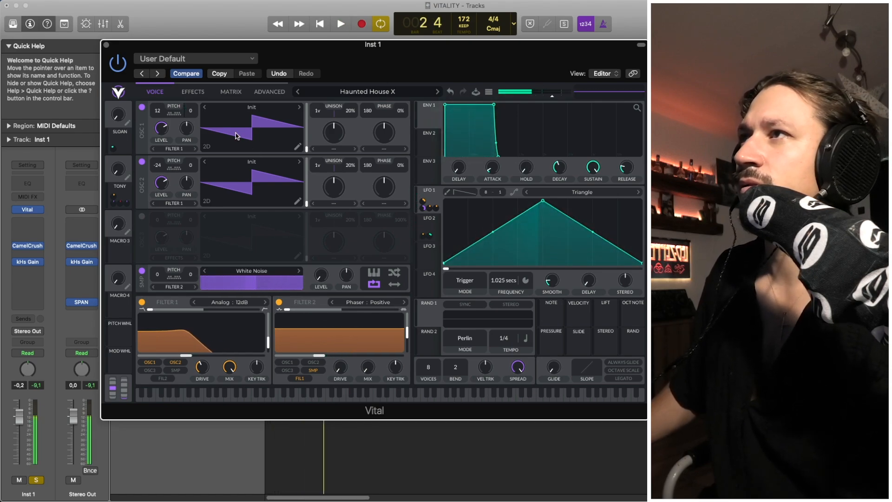
# Turn the Chorus effect back on and audition the patch with it
pyautogui.click(186, 92)
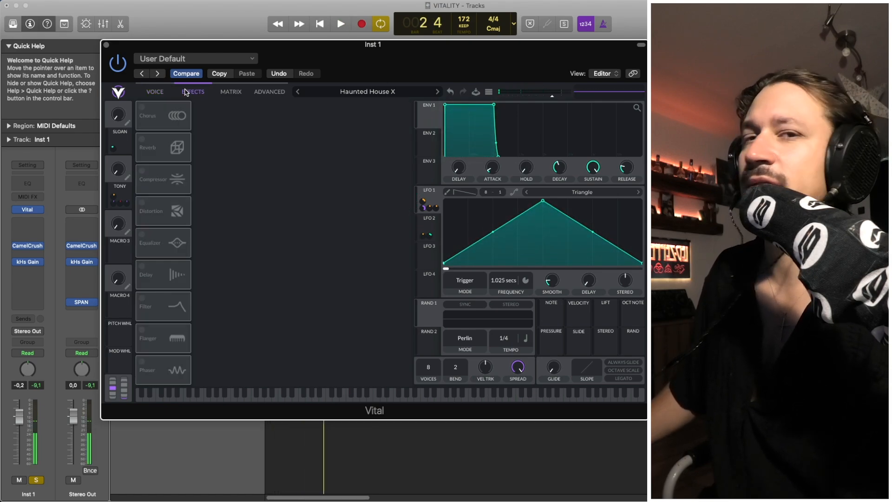
pyautogui.click(142, 107)
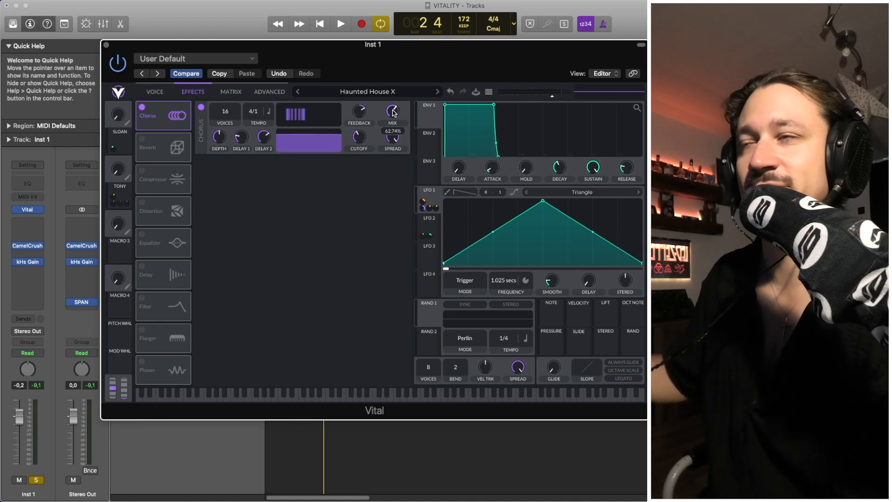
pyautogui.press('space')
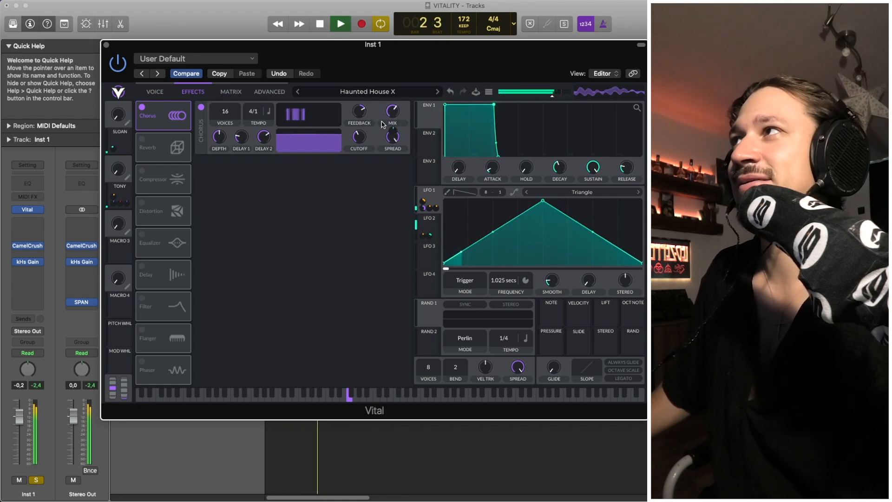
pyautogui.press('space')
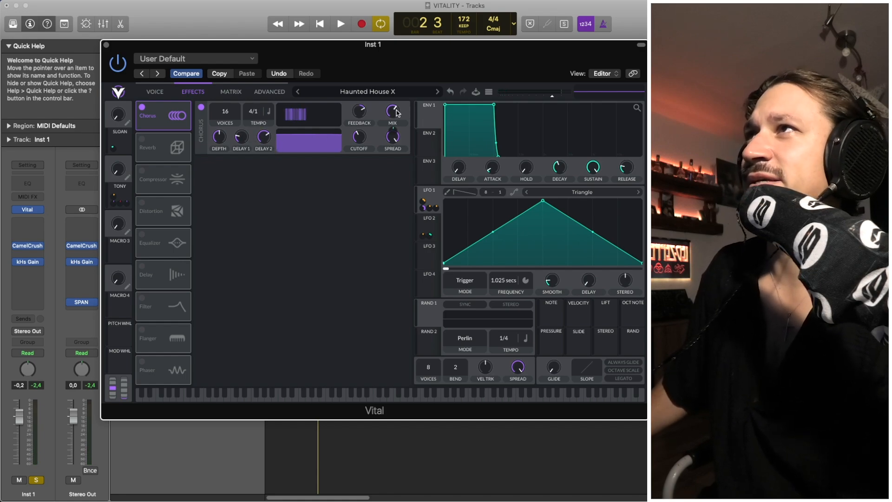
# Turn the Reverb effect back on and audition it together with the chorus
pyautogui.click(142, 140)
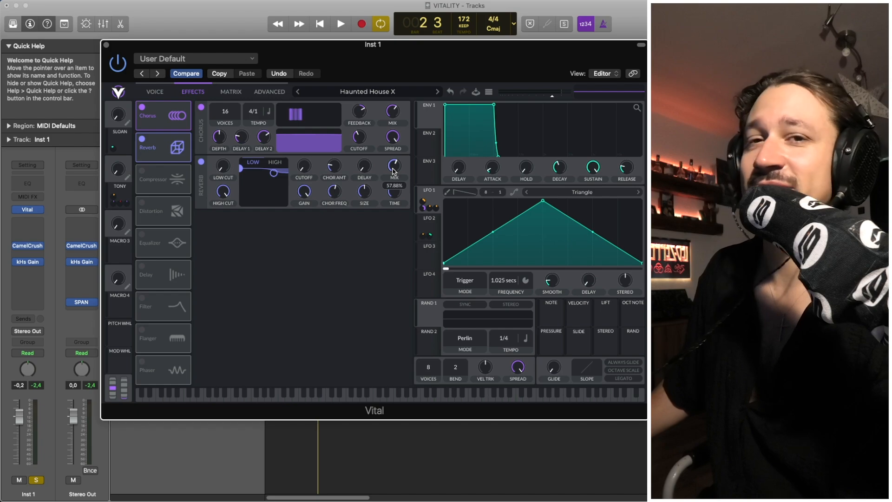
pyautogui.press('space')
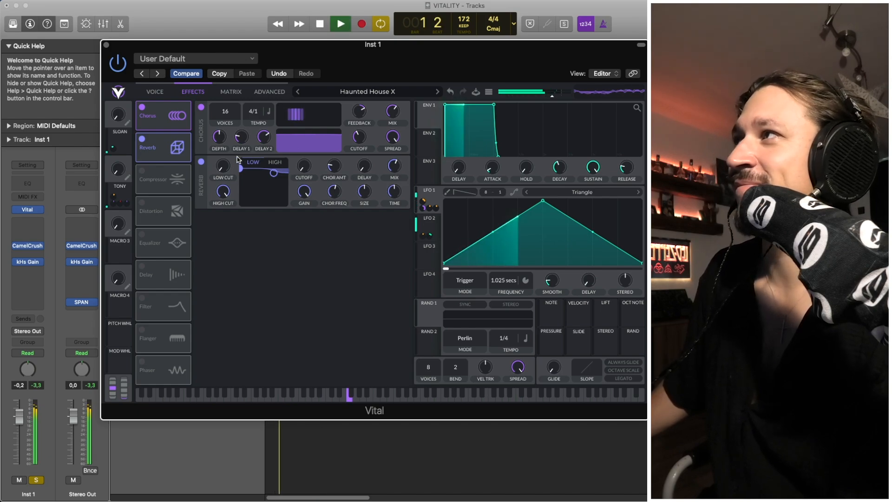
pyautogui.press('space')
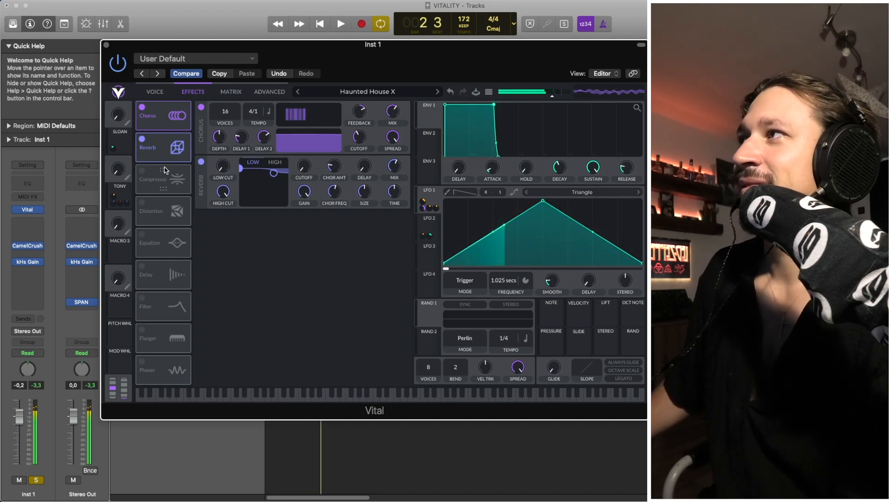
# Re-enable the multiband Compressor, inspect LFO 2 and its modulation of the compressor, and audition the result
pyautogui.click(144, 169)
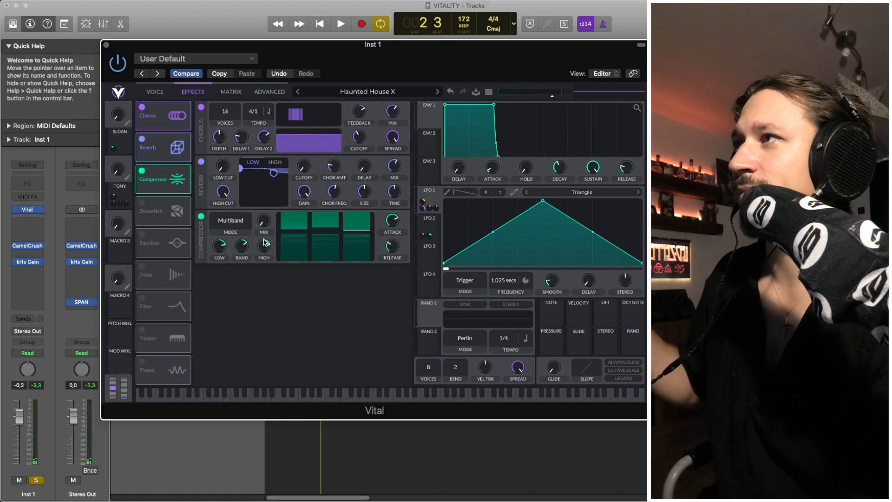
pyautogui.moveTo(262, 242)
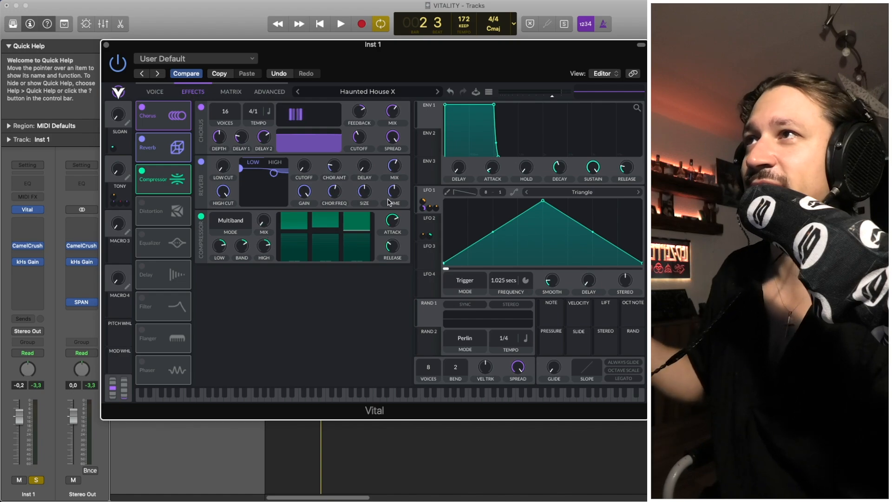
pyautogui.click(430, 229)
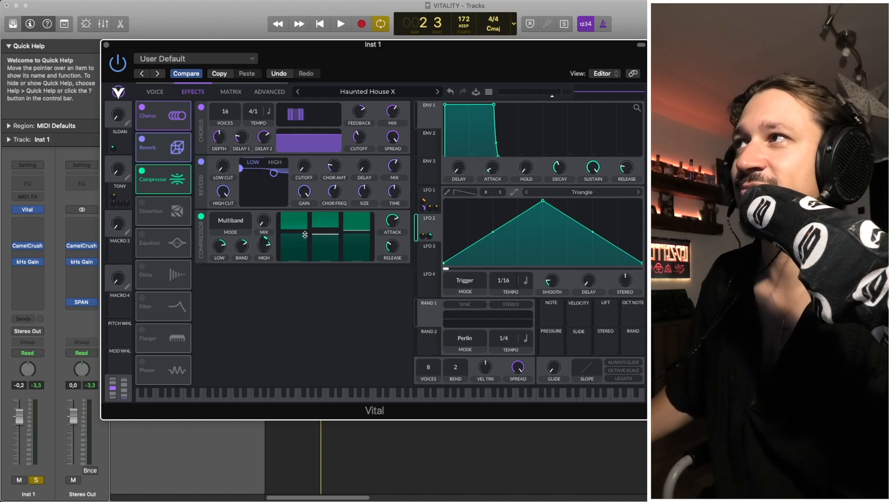
pyautogui.press('space')
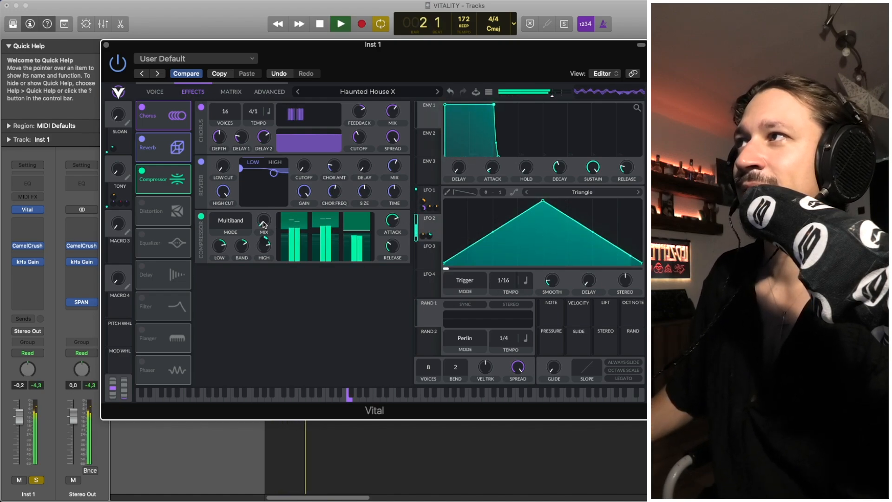
pyautogui.press('space')
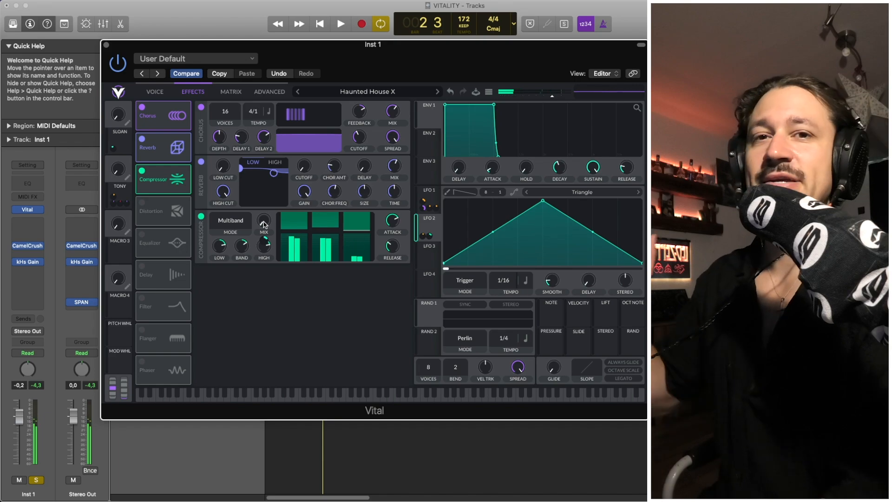
# Review the oscillator and filter setup, then audition the patch with chorus, reverb and compressor active
pyautogui.click(153, 91)
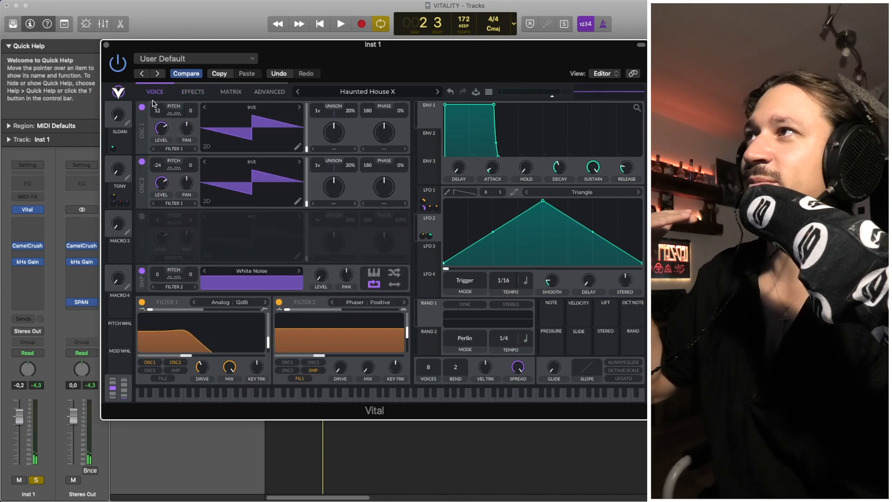
pyautogui.click(193, 93)
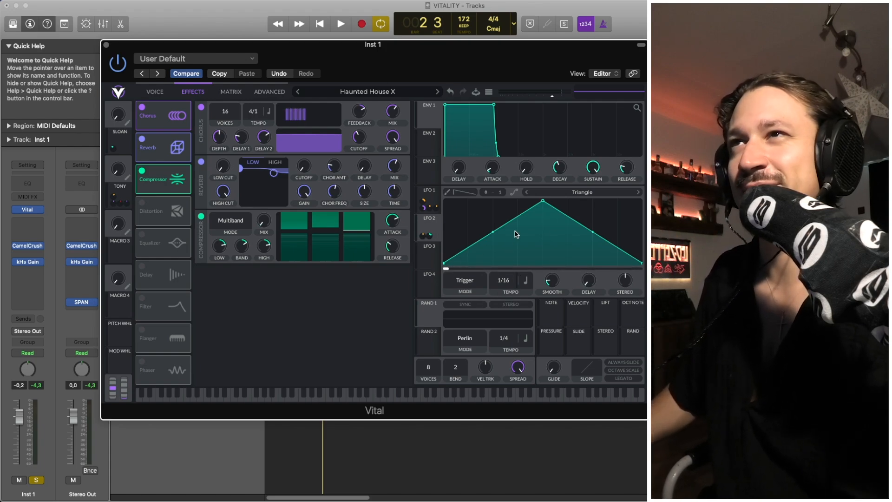
pyautogui.press('space')
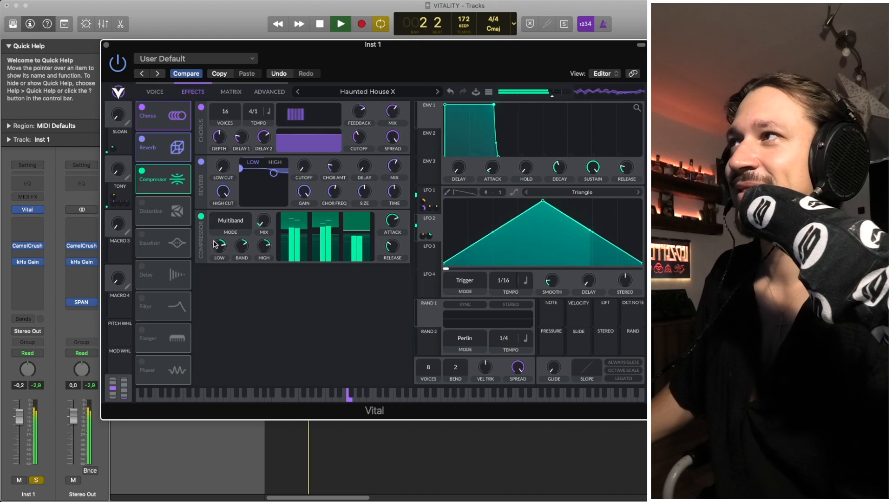
pyautogui.press('space')
# Re-enable the Soft Clip Distortion, inspect the modulation on its drive, and audition the distorted sound
pyautogui.click(142, 203)
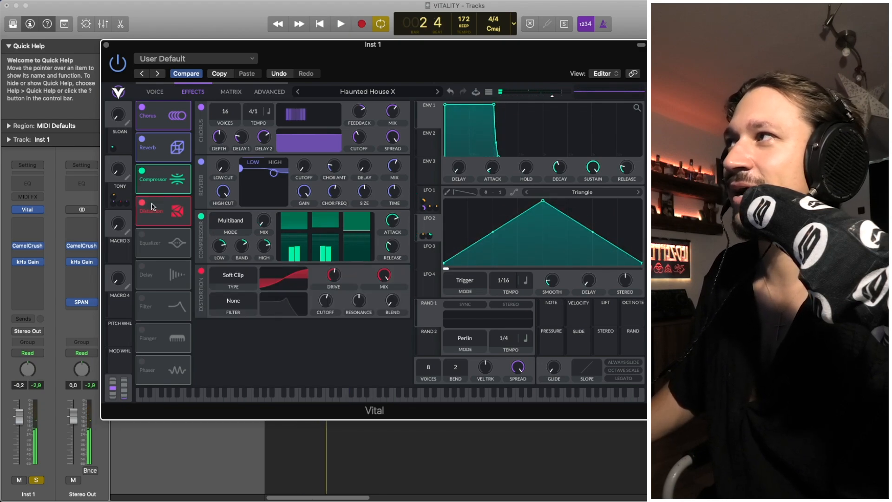
pyautogui.moveTo(332, 299)
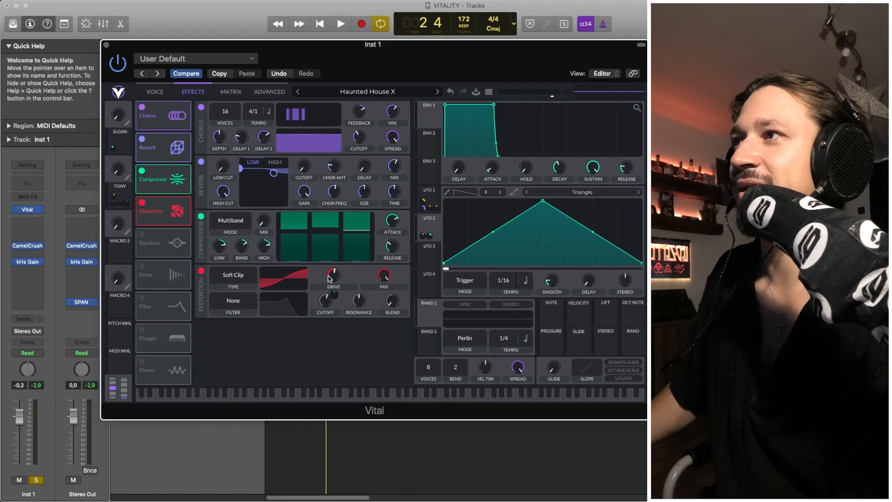
pyautogui.press('space')
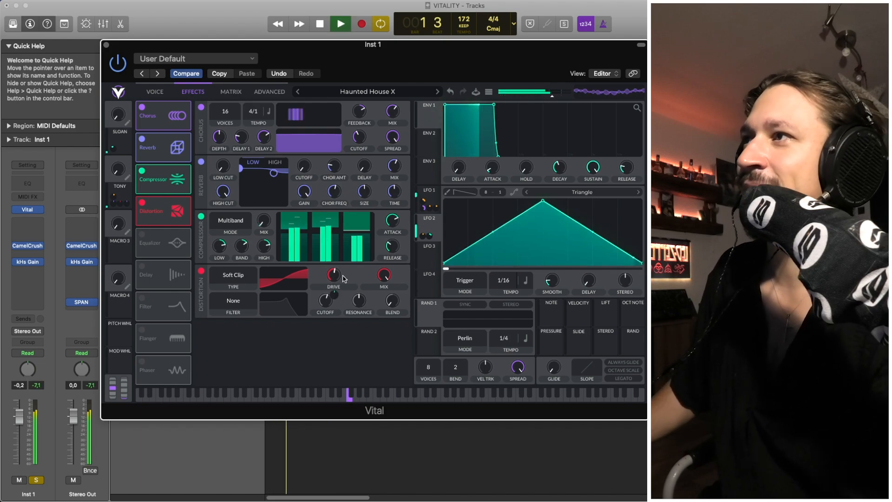
pyautogui.press('space')
# Turn the Equalizer back on, recheck the voice modules, and audition the patch through the five active effects
pyautogui.click(159, 242)
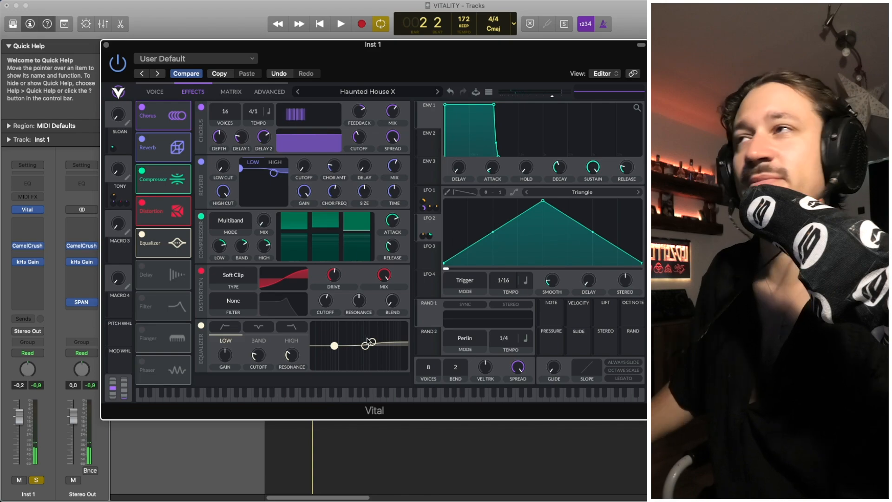
pyautogui.click(155, 91)
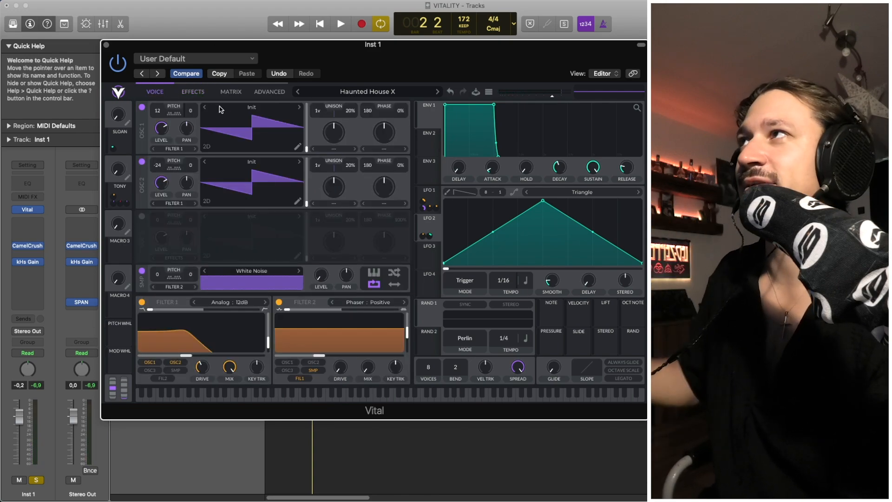
pyautogui.click(193, 92)
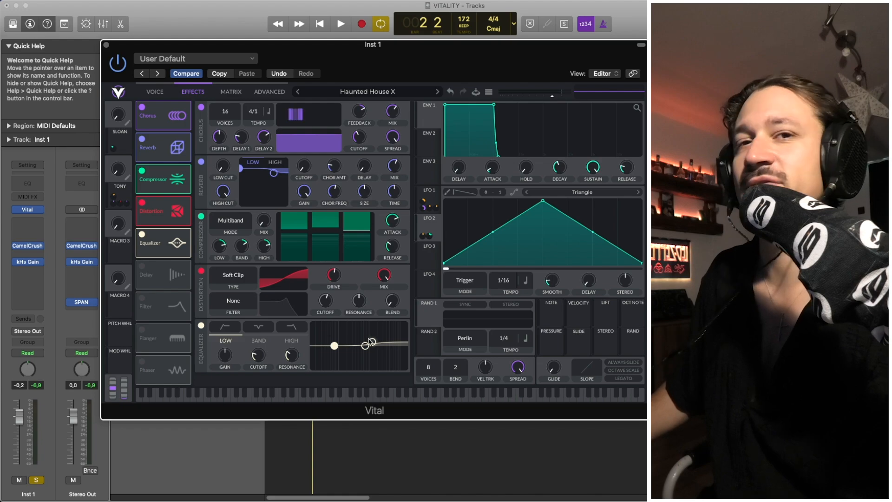
pyautogui.press('space')
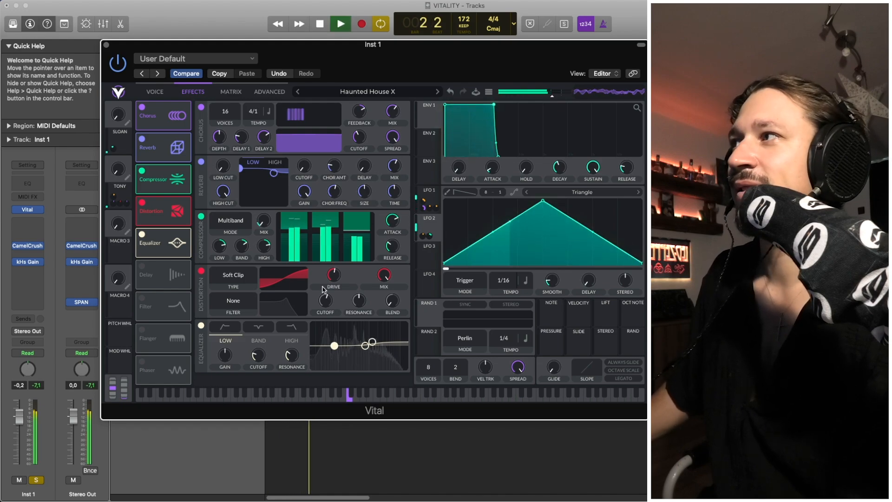
pyautogui.press('space')
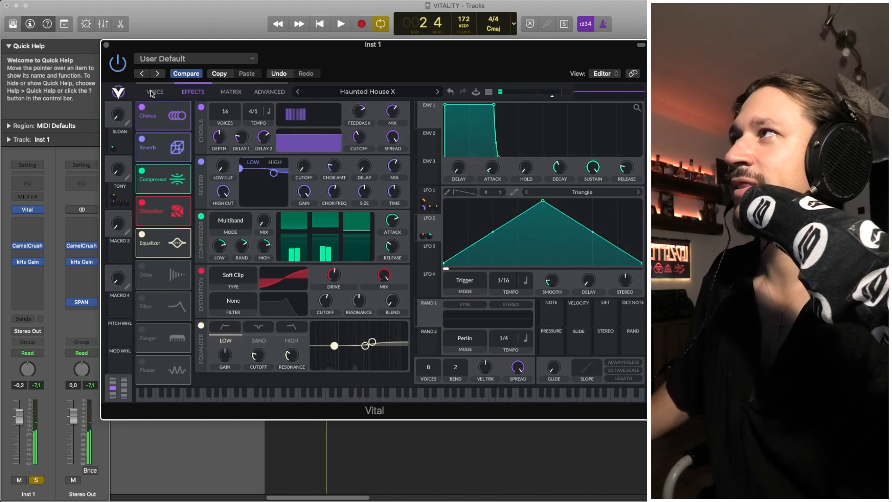
# Inspect what the TONY macro modulates across the voice and effects modules, and sweep it up and down while auditioning the patch
pyautogui.click(152, 92)
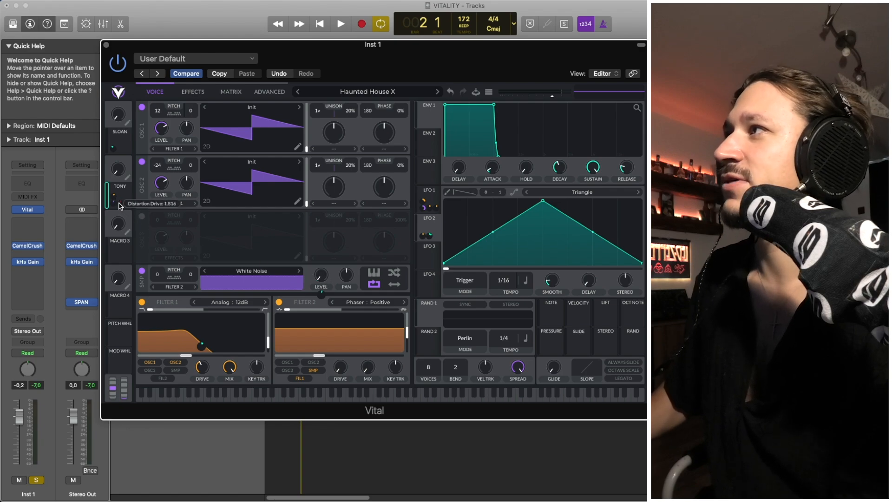
pyautogui.click(193, 92)
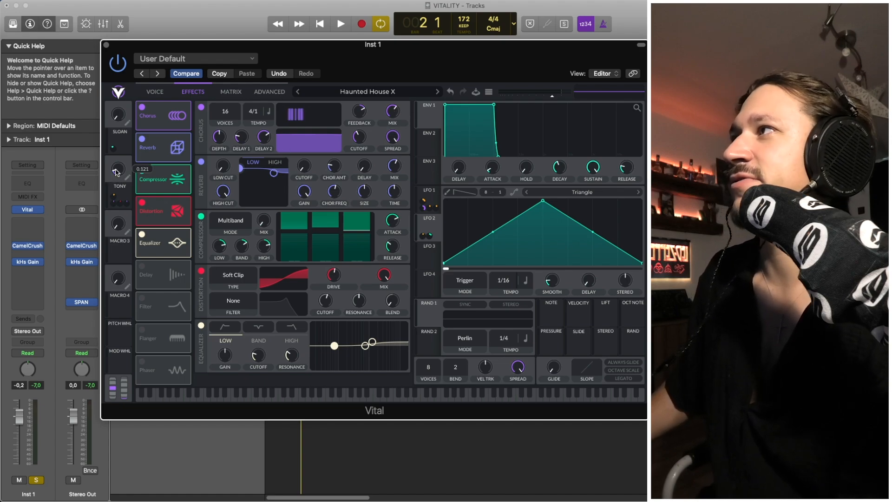
pyautogui.moveTo(116, 173); pyautogui.dragTo(134, 116)
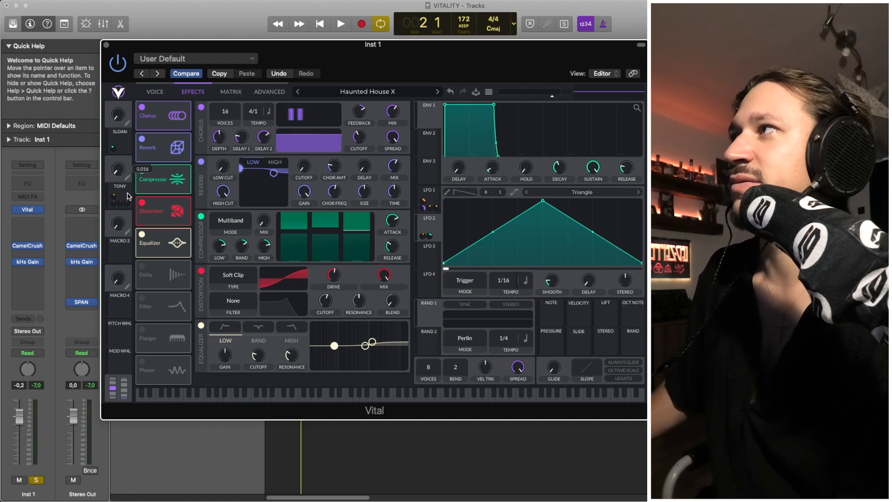
pyautogui.press('space')
pyautogui.moveTo(129, 196); pyautogui.dragTo(131, 133)
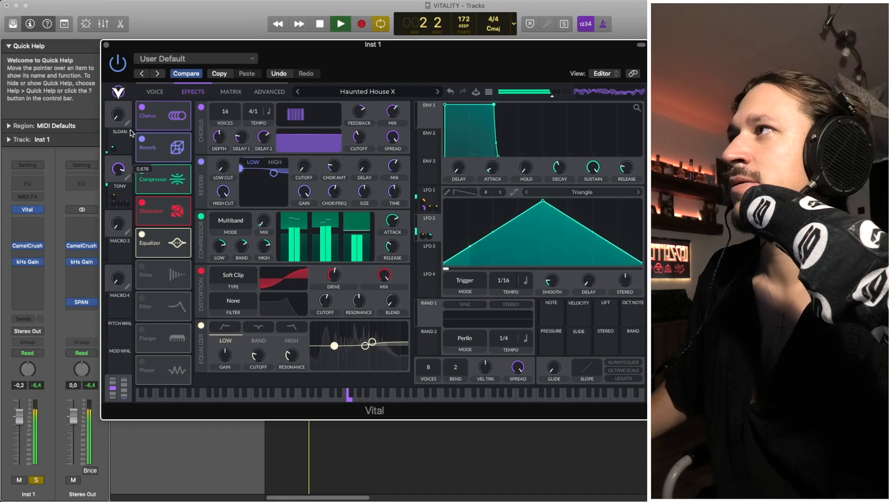
pyautogui.press('space')
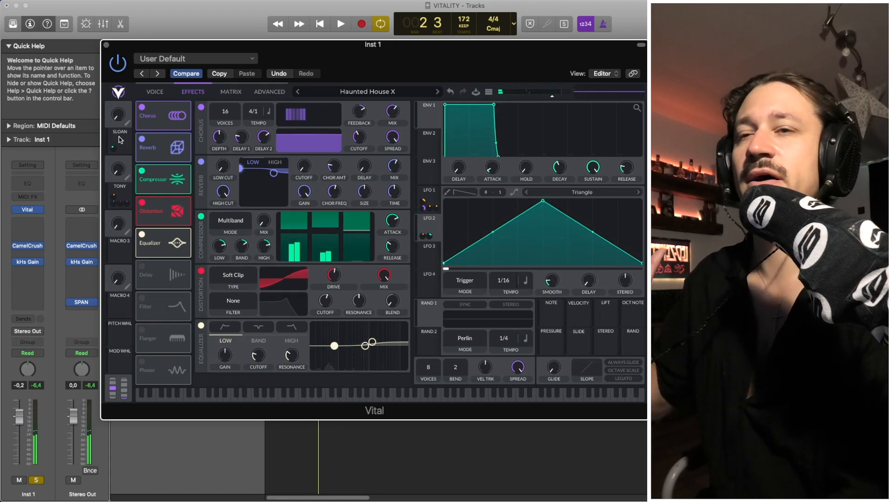
# Sweep the TONY macro to examine its effect on Filter 1, return it to minimum, and audition the patch in the voice view
pyautogui.click(147, 93)
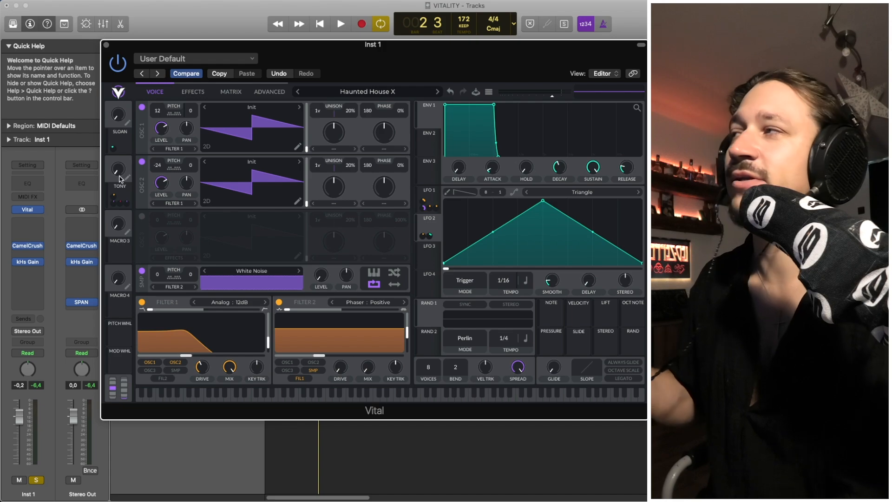
pyautogui.moveTo(120, 179); pyautogui.dragTo(138, 104)
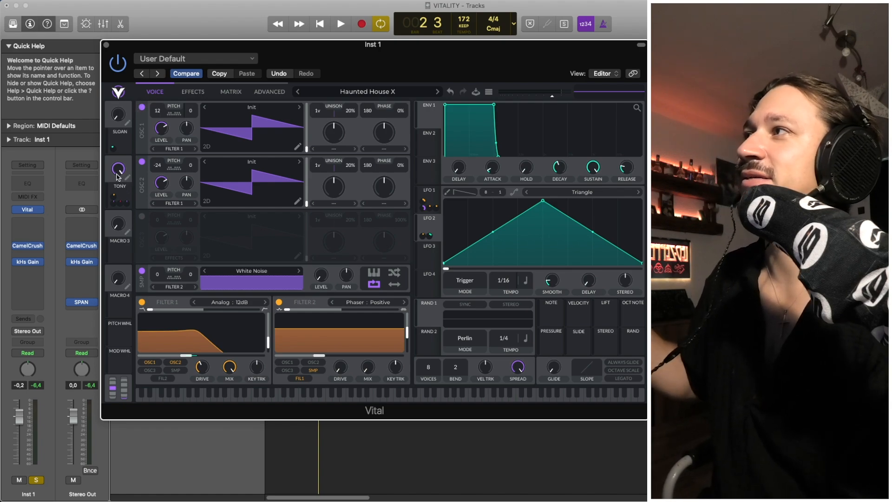
pyautogui.moveTo(117, 177); pyautogui.dragTo(119, 260)
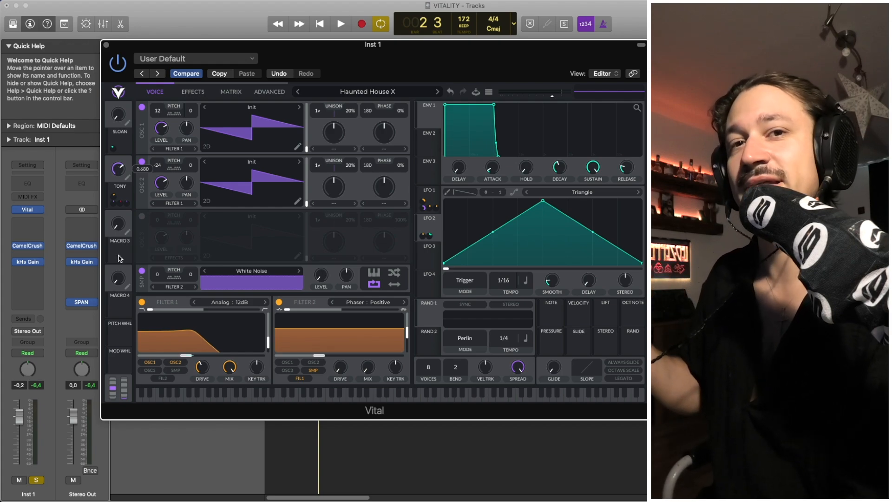
pyautogui.moveTo(119, 258); pyautogui.dragTo(116, 325)
pyautogui.press('space')
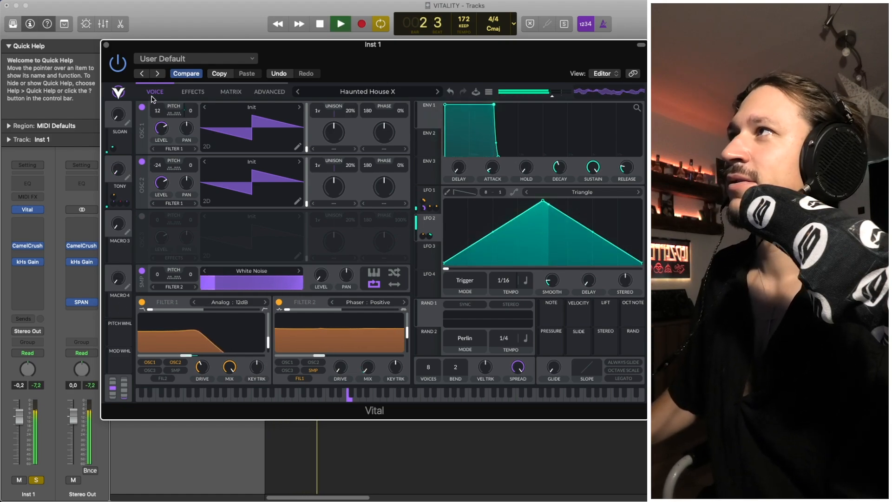
pyautogui.press('space')
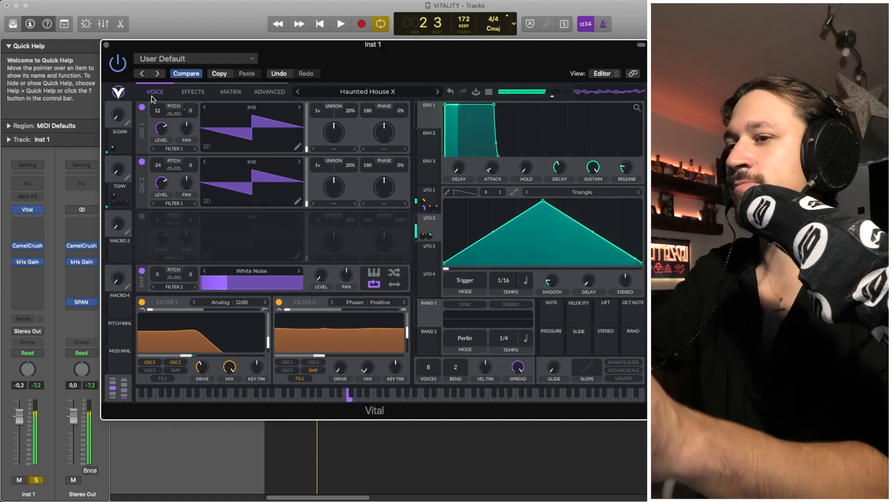